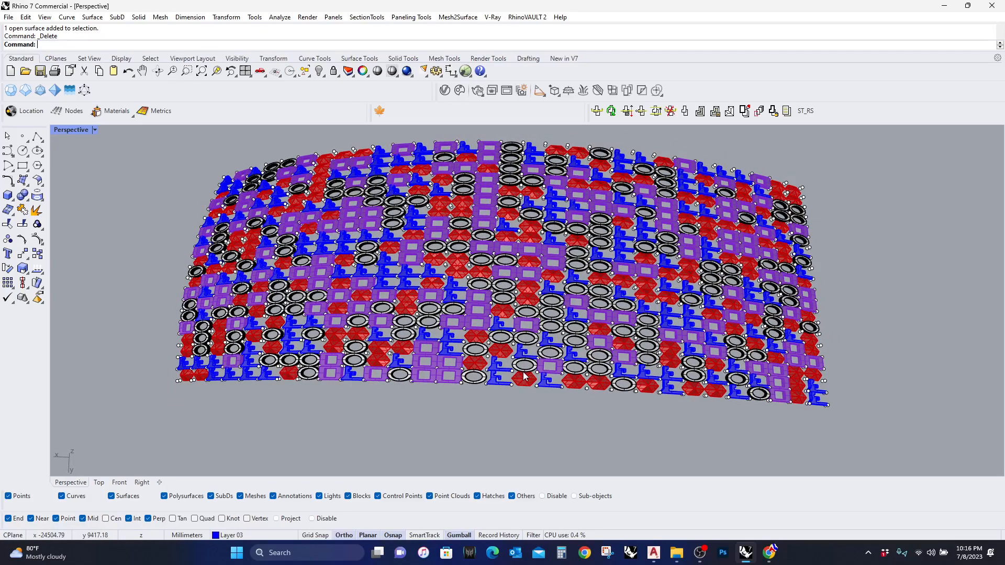
# Examine the curved surface covered with mixed coloured modules from several distances and angles.
pyautogui.moveTo(480, 399); pyautogui.dragTo(525, 340, button='right')
pyautogui.scroll(2, 538, 245)
pyautogui.scroll(-5, 525, 328)
pyautogui.scroll(5, 525, 328)
pyautogui.scroll(-4, 518, 335)
pyautogui.scroll(2, 525, 341)
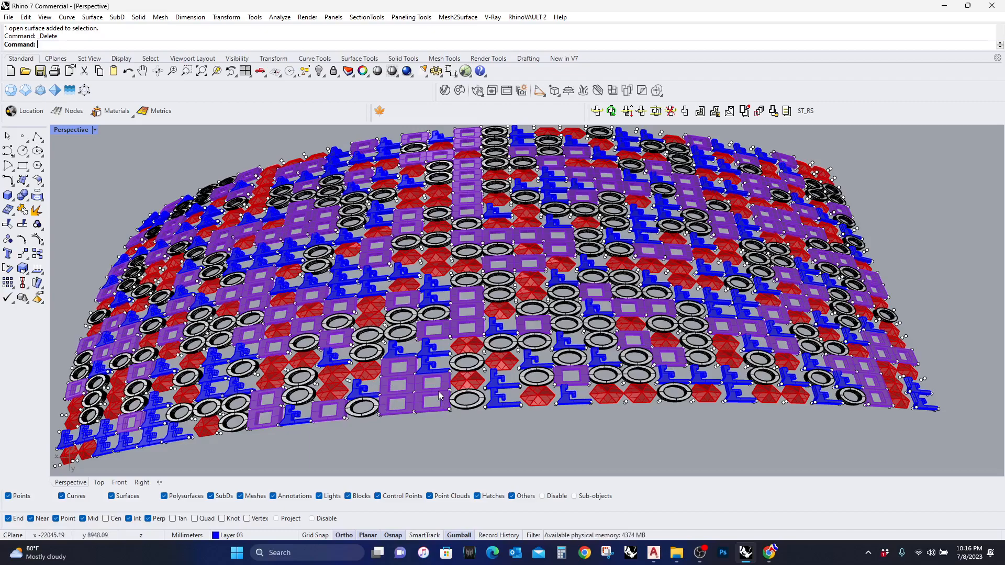
pyautogui.moveTo(440, 398); pyautogui.dragTo(437, 403, button='right')
pyautogui.scroll(-2, 436, 403)
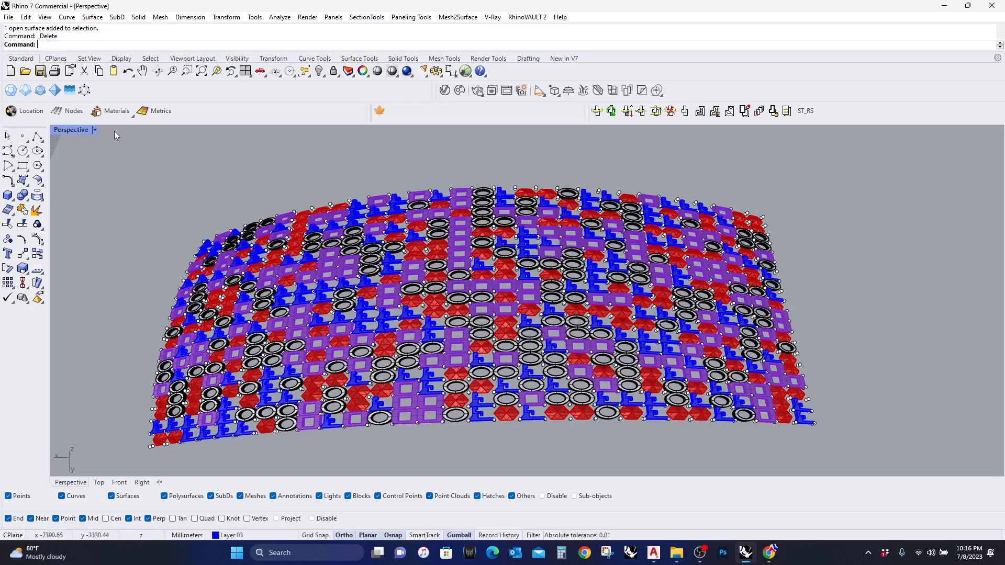
# Look up "paneling" in the Package Manager and view the PanelingTools package details, leaving the installation as it is.
pyautogui.write('PackageManager')
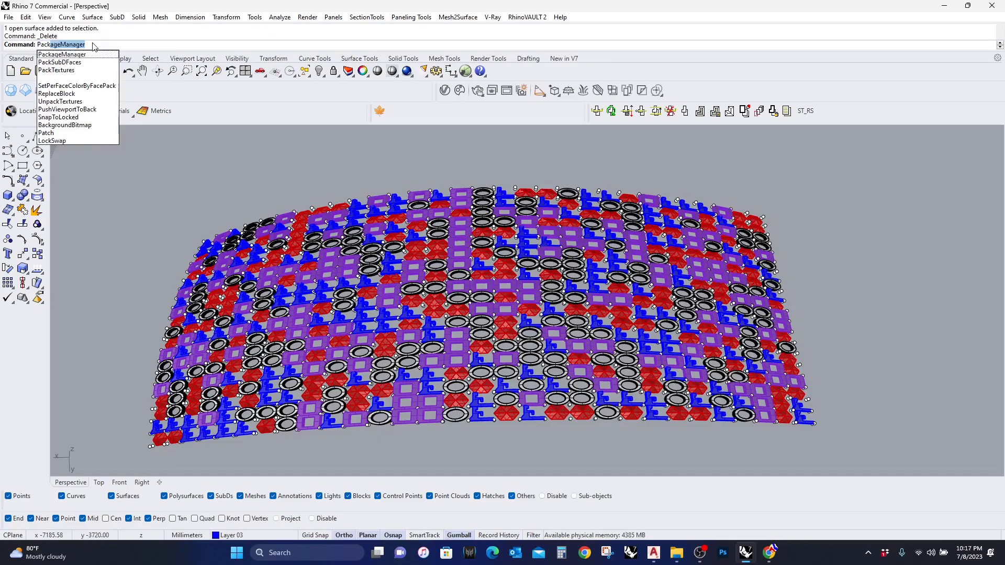
pyautogui.press('Return')
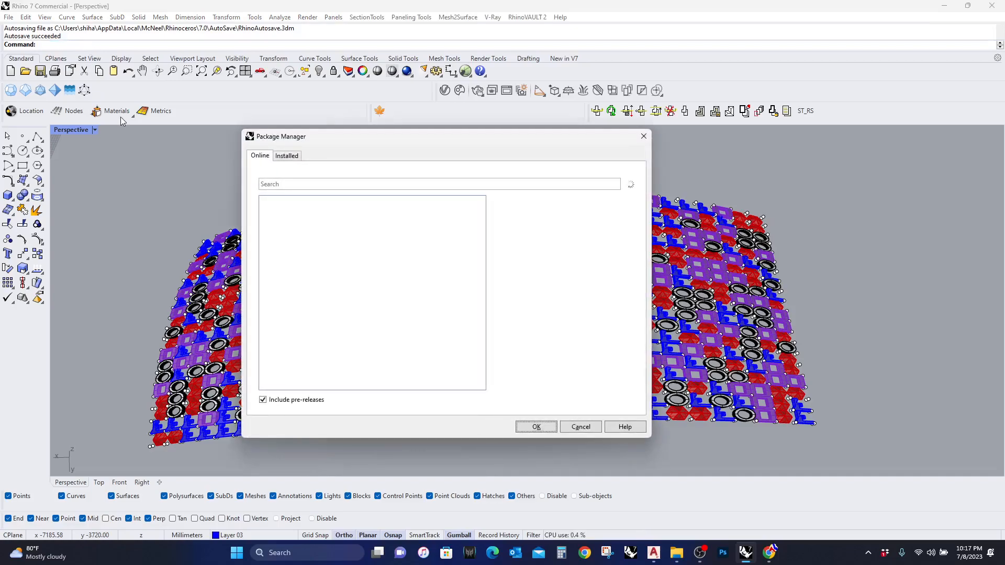
pyautogui.write('pane')
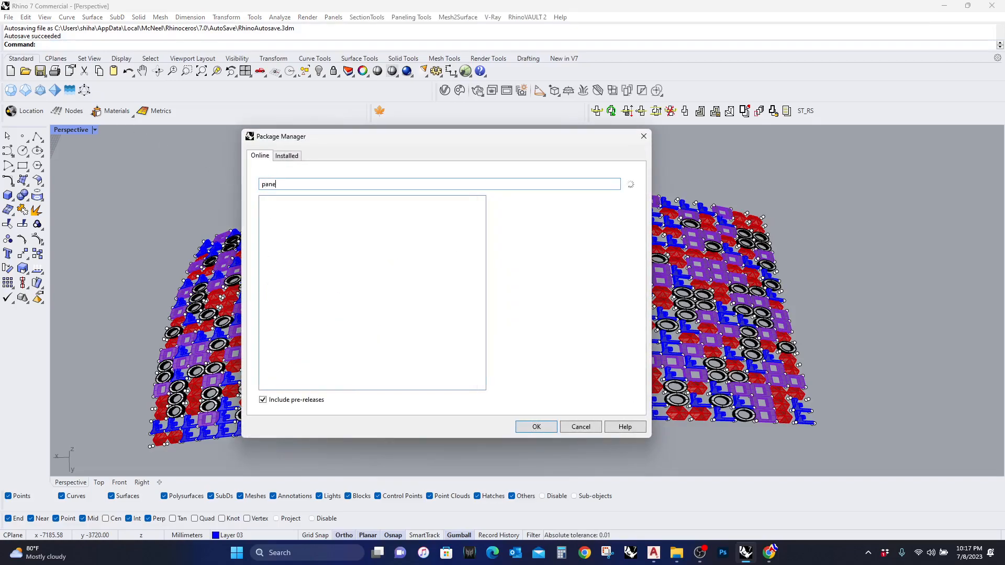
pyautogui.write('ling')
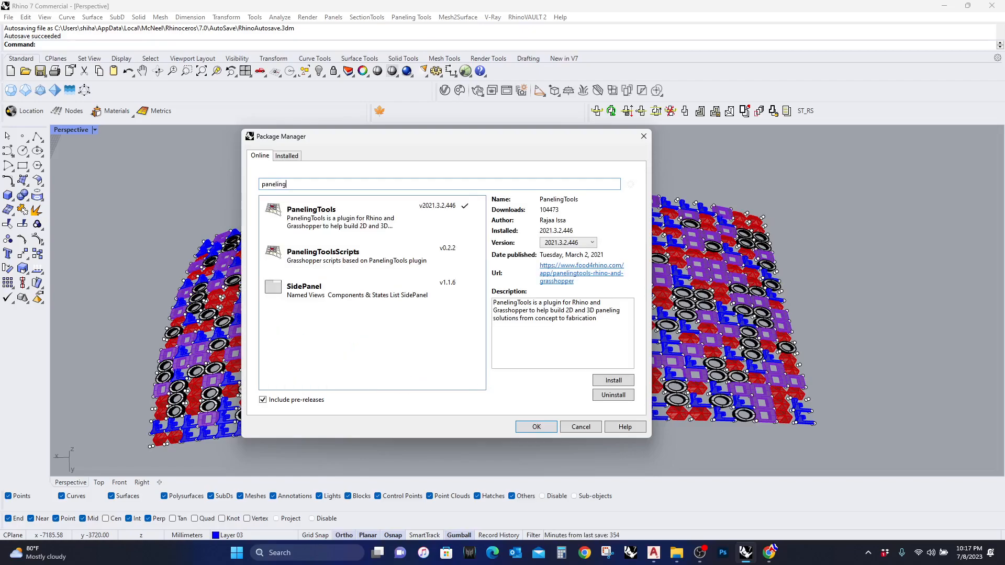
pyautogui.click(349, 217)
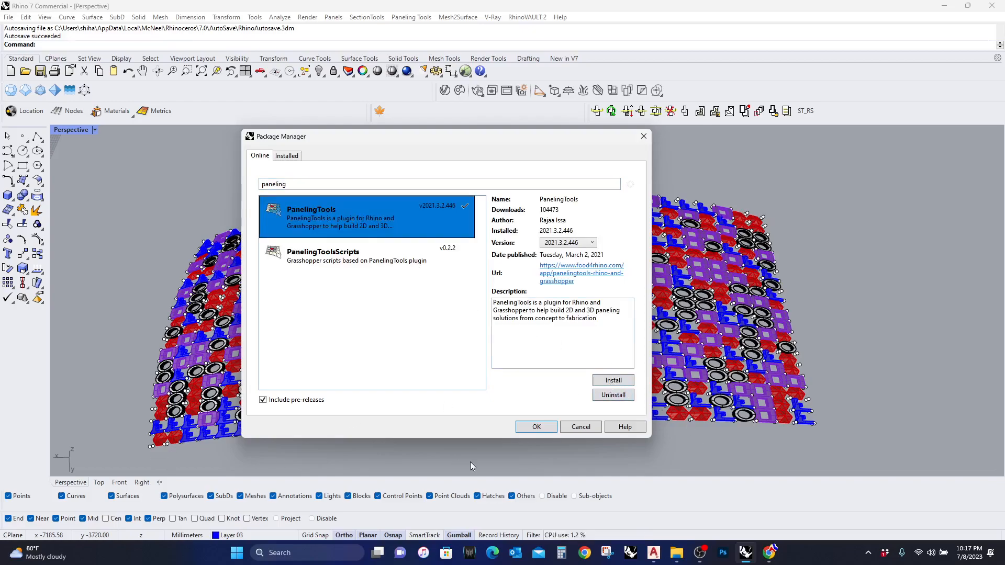
pyautogui.click(586, 428)
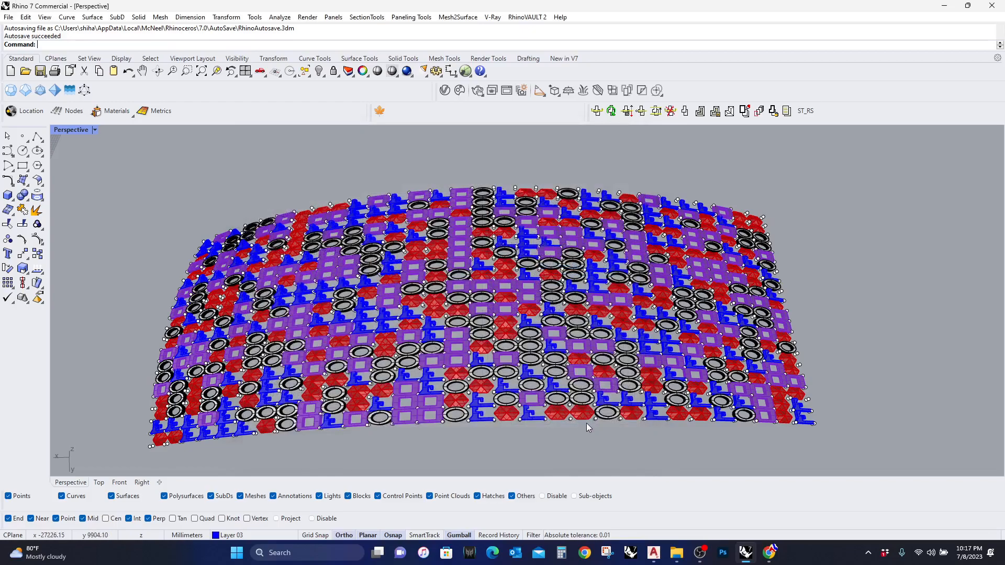
# Show the hidden base surface and delete all the coloured modules laid over the large curved surface.
pyautogui.scroll(-10, 682, 292)
pyautogui.scroll(8, 592, 331)
pyautogui.middleClick(591, 332)
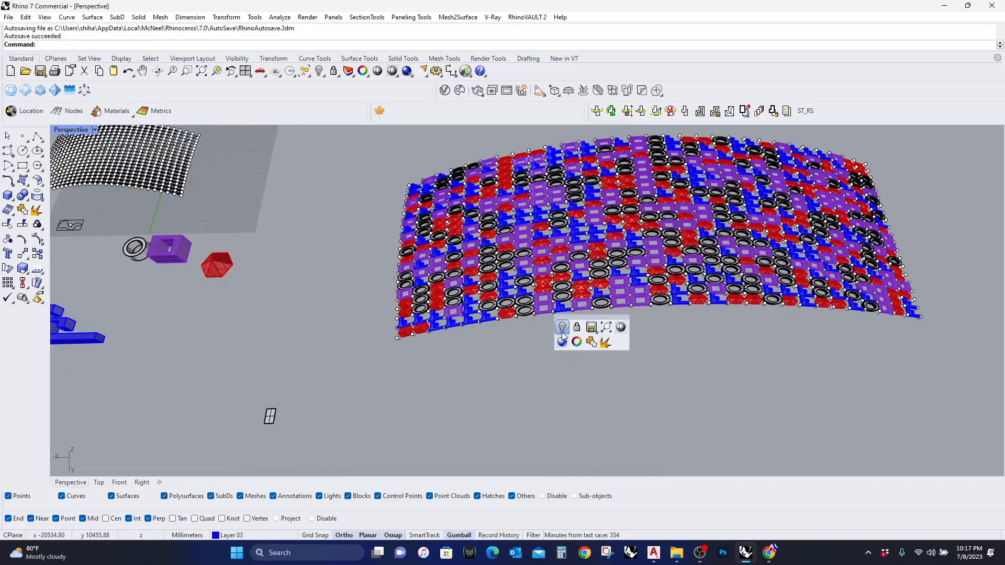
pyautogui.click(562, 328)
pyautogui.click(575, 348)
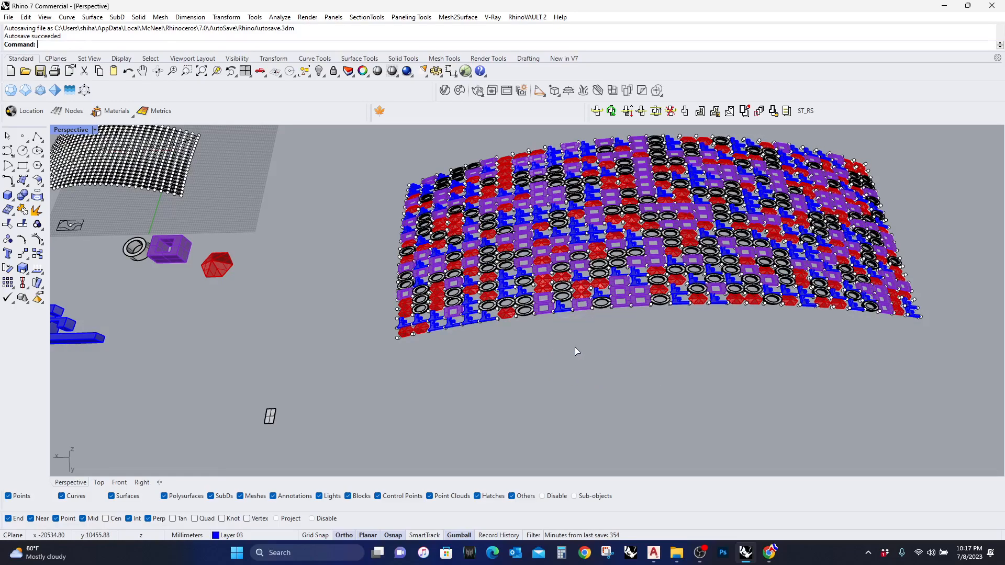
pyautogui.moveTo(538, 392); pyautogui.dragTo(601, 254, button='right')
pyautogui.hotkey('ctrl', 'a')
pyautogui.middleClick(604, 243)
pyautogui.press('Escape')
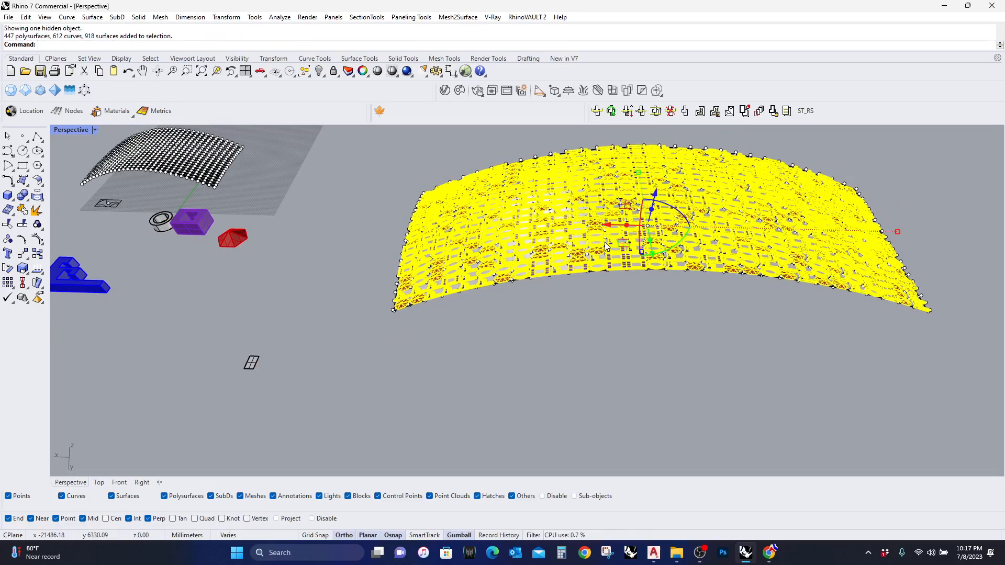
pyautogui.press('Delete')
# Delete the leftover point grids and overlapping duplicates on the large curved surface, keeping one plain surface.
pyautogui.click(578, 239)
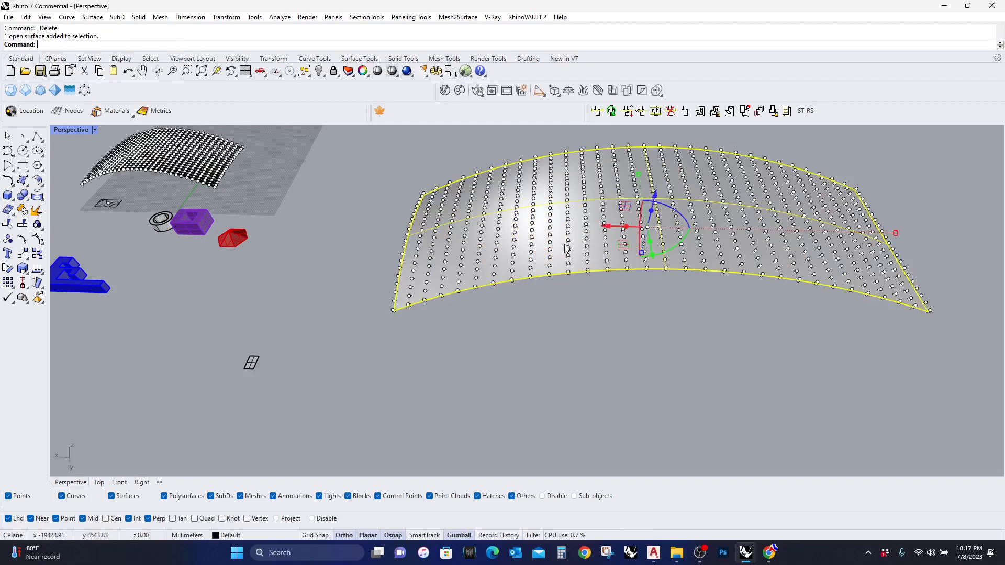
pyautogui.click(573, 246)
pyautogui.press('Delete')
pyautogui.click(574, 250)
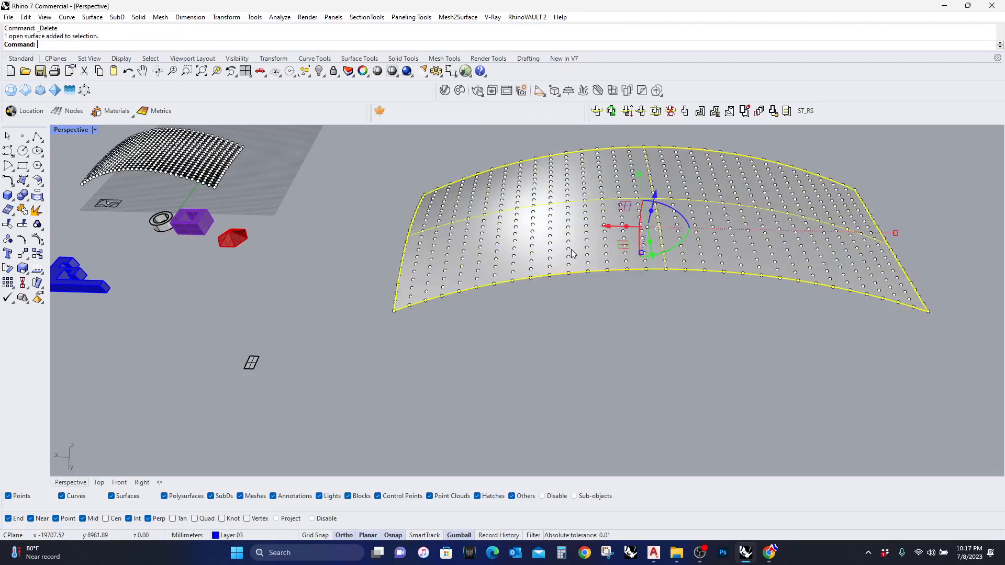
pyautogui.click(571, 247)
pyautogui.press('Delete')
# Move the blue module with its curve closer to the ring, purple box and red hexagonal modules.
pyautogui.moveTo(571, 247); pyautogui.dragTo(192, 248, button='right')
pyautogui.moveTo(192, 248); pyautogui.dragTo(338, 319)
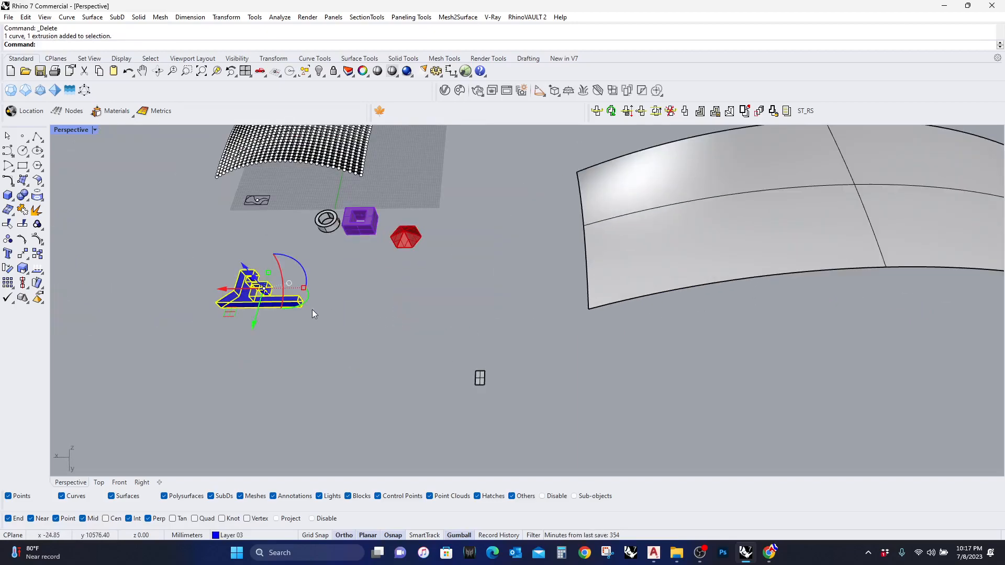
pyautogui.moveTo(220, 291); pyautogui.dragTo(328, 291)
pyautogui.moveTo(370, 327); pyautogui.dragTo(371, 308)
pyautogui.click(376, 245)
pyautogui.scroll(2, 352, 228)
pyautogui.scroll(-4, 184, 394)
pyautogui.scroll(4, 284, 336)
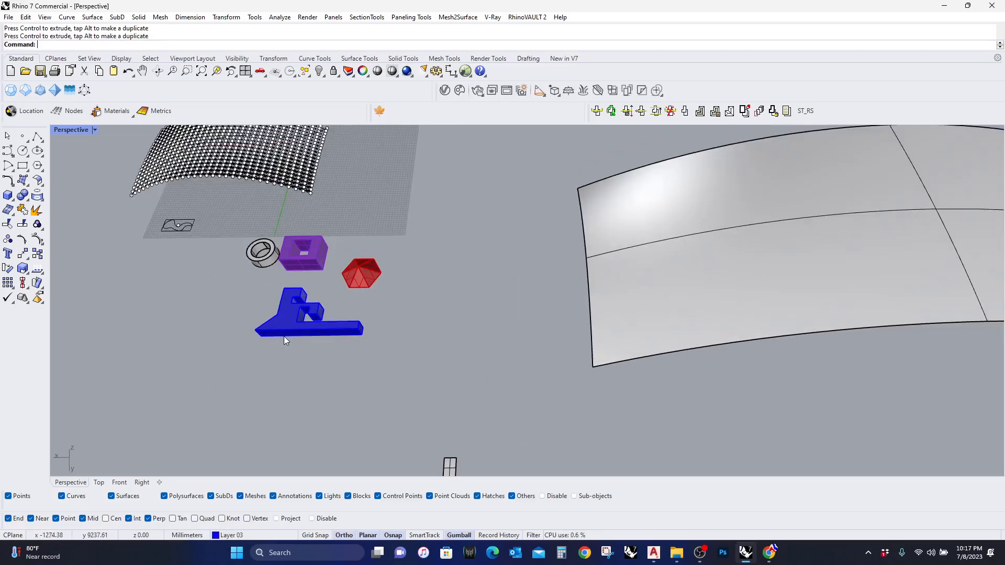
pyautogui.scroll(-2, 275, 341)
pyautogui.moveTo(326, 313); pyautogui.dragTo(837, 224, button='right')
# Start a Surface Domain Number paneling grid on the large curved surface and try 20 spans in U.
pyautogui.click(417, 18)
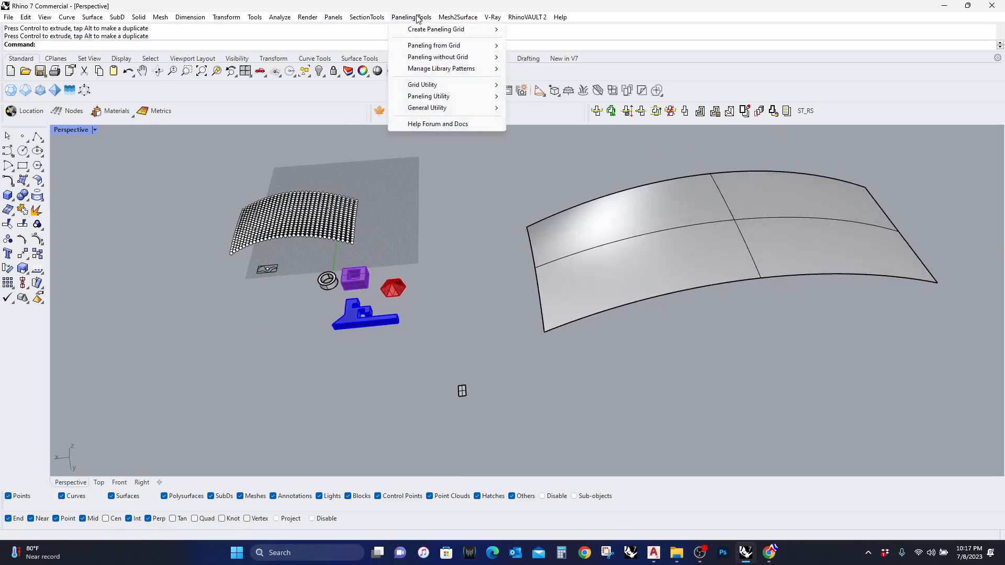
pyautogui.moveTo(415, 28)
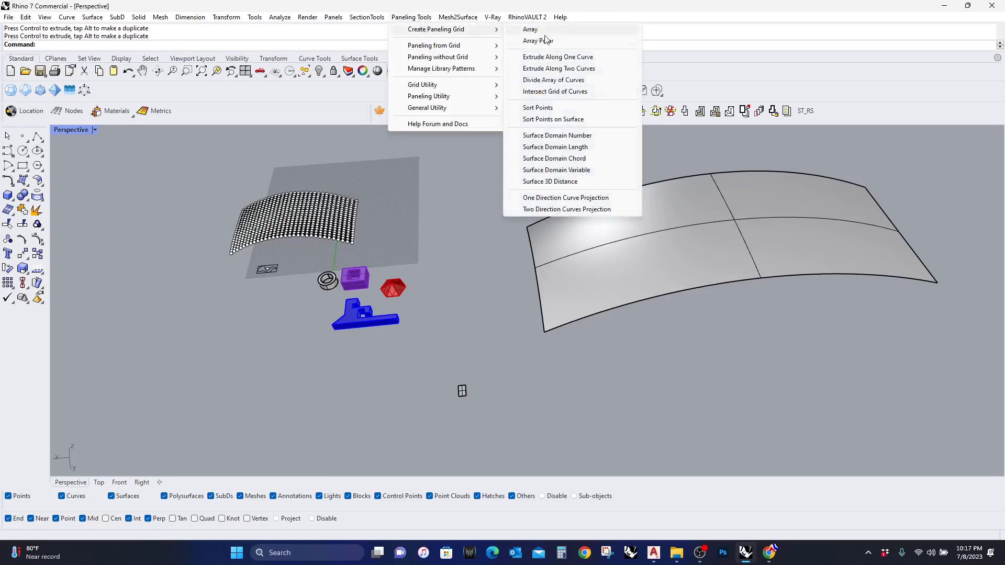
pyautogui.click(562, 137)
pyautogui.click(678, 264)
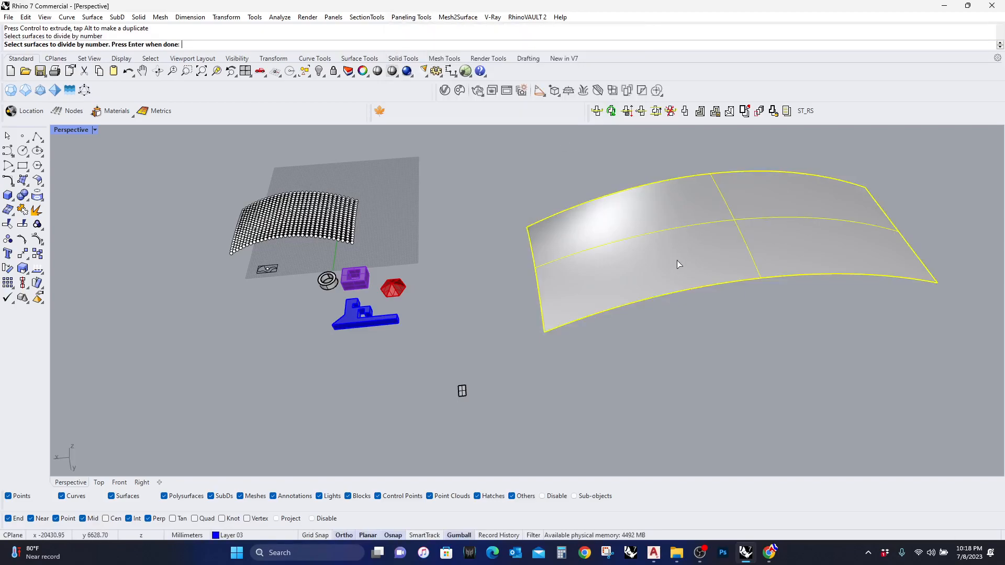
pyautogui.press('Return')
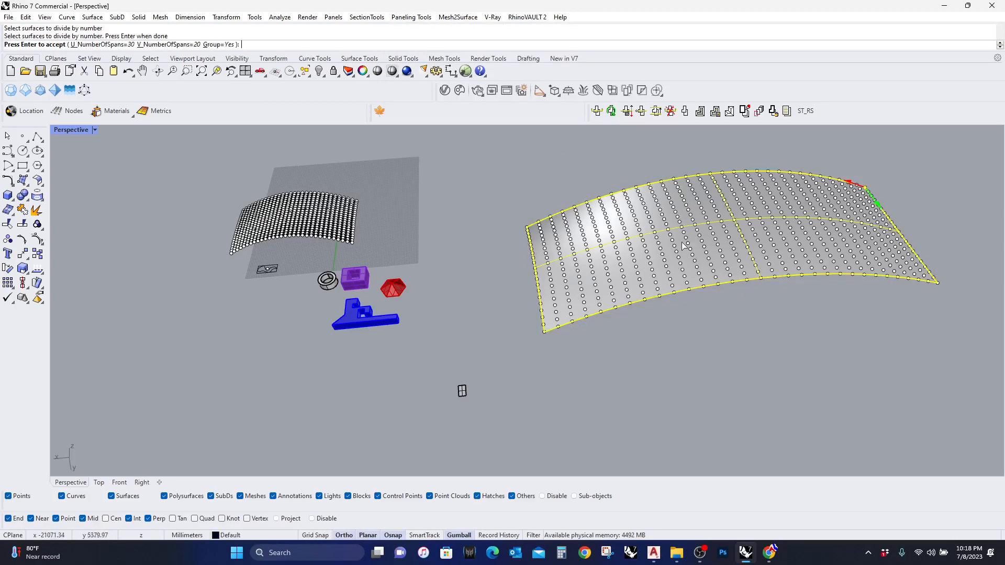
pyautogui.click(108, 46)
pyautogui.write('20')
pyautogui.press('Return')
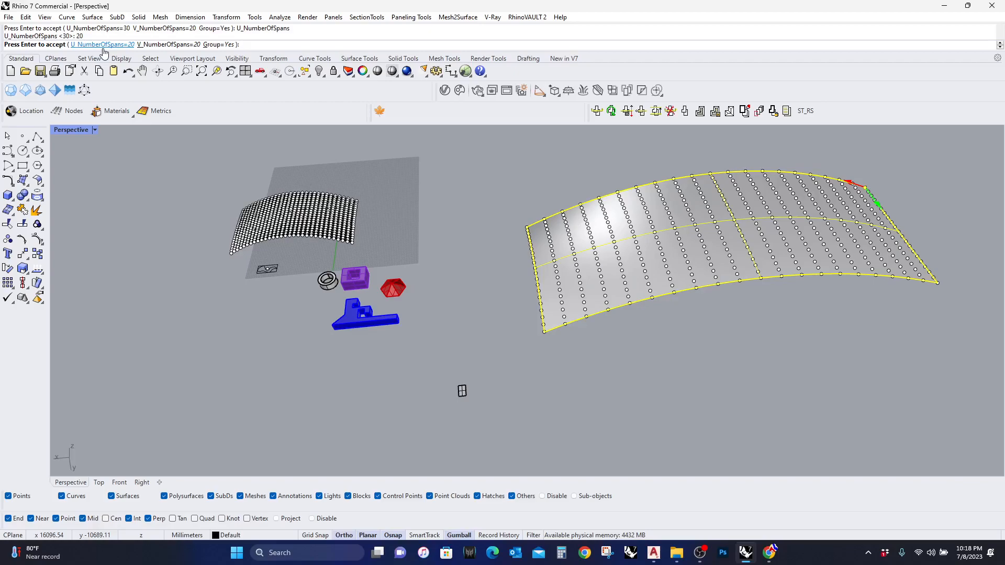
# Set the U spans to 30 and create the grouped point grid with 20 spans in V.
pyautogui.click(105, 46)
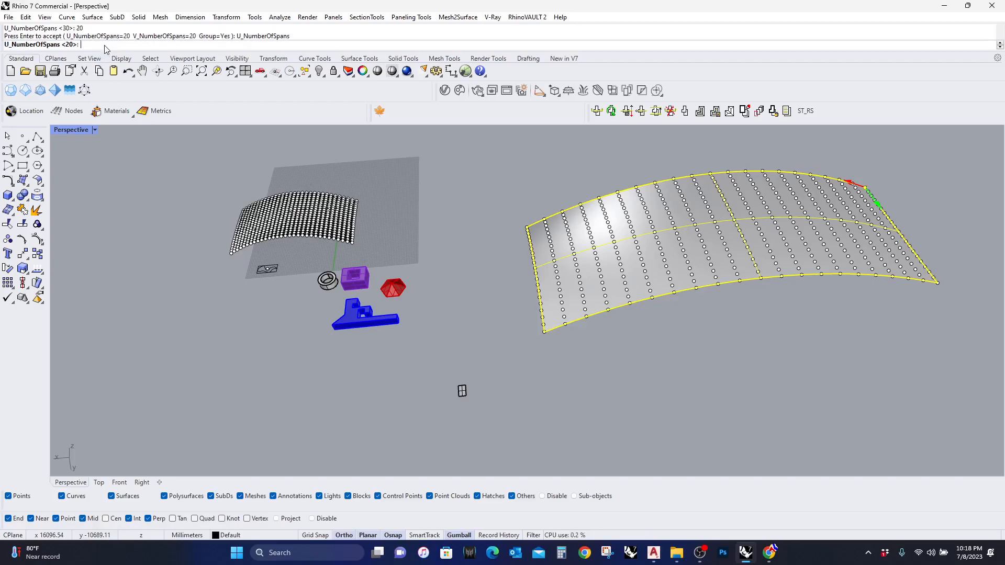
pyautogui.write('30')
pyautogui.press('Return')
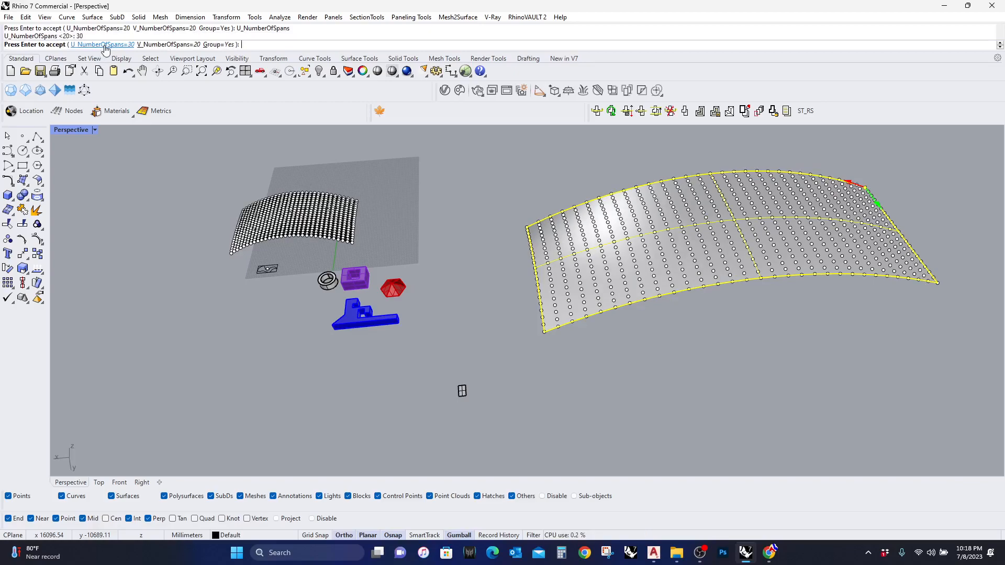
pyautogui.press('Return')
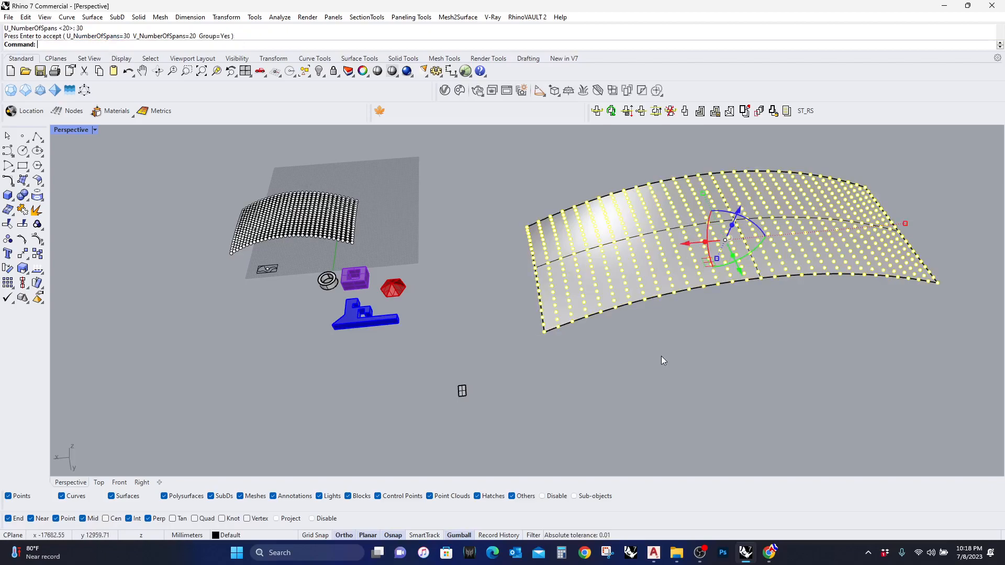
# Try to offset the new grid points with the Offset Points utility, setting the fixed distance to 200.
pyautogui.moveTo(693, 341); pyautogui.dragTo(583, 305, button='right')
pyautogui.scroll(5, 690, 323)
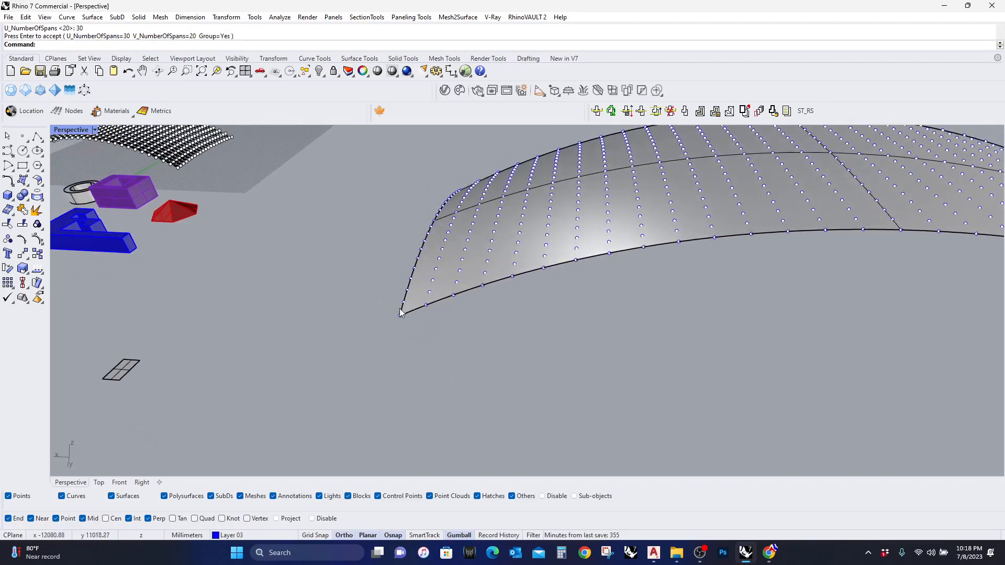
pyautogui.scroll(3, 400, 320)
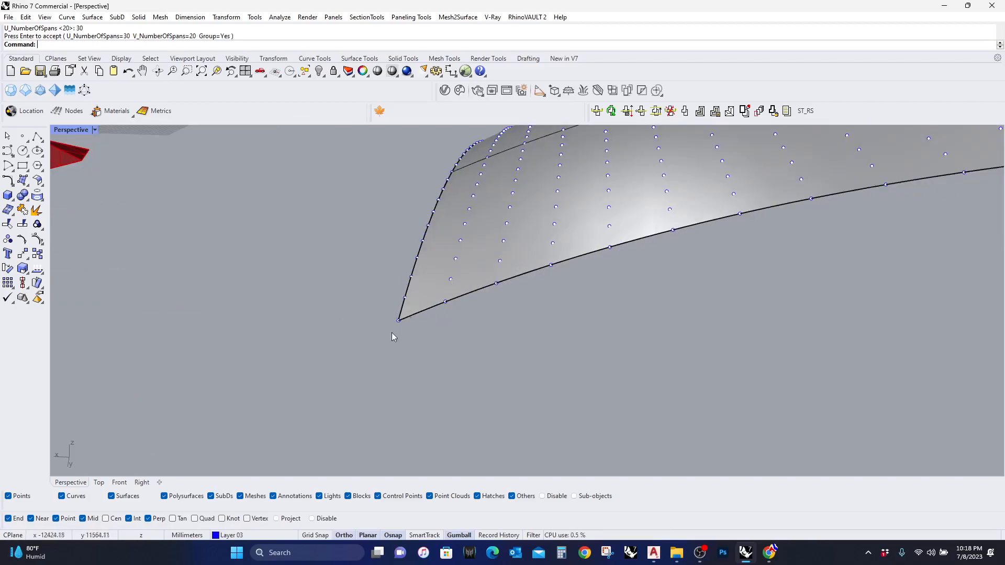
pyautogui.scroll(-3, 510, 360)
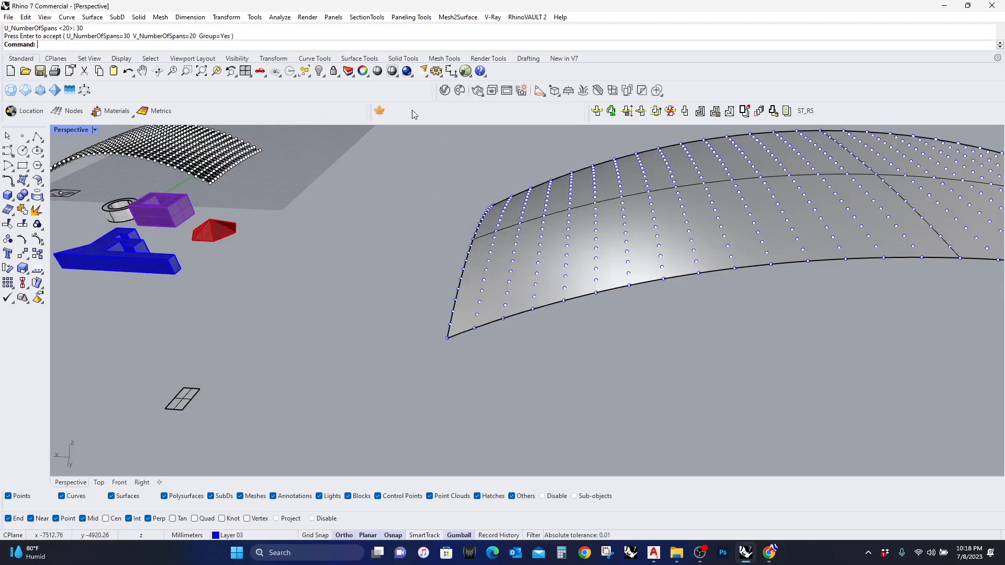
pyautogui.click(406, 18)
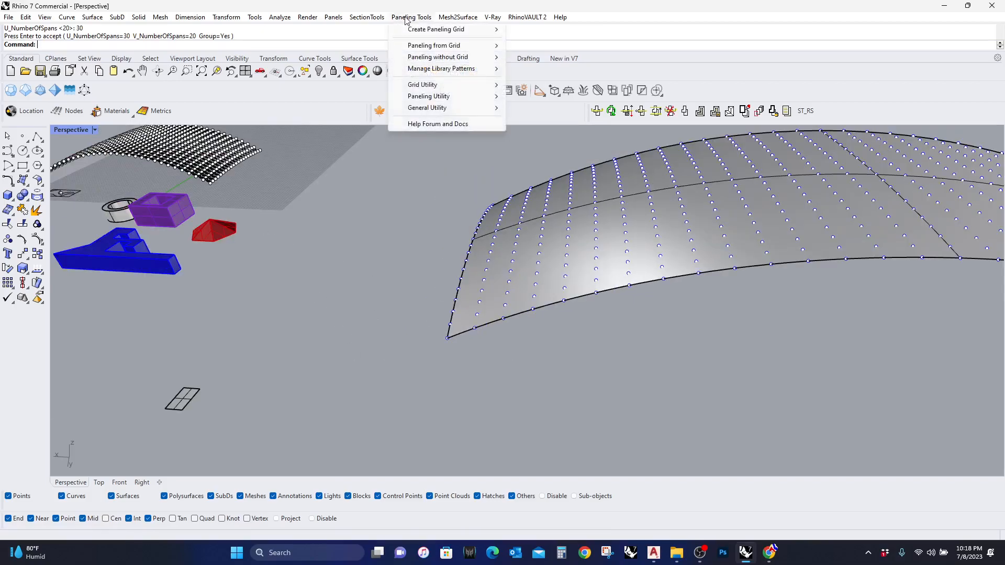
pyautogui.moveTo(445, 84)
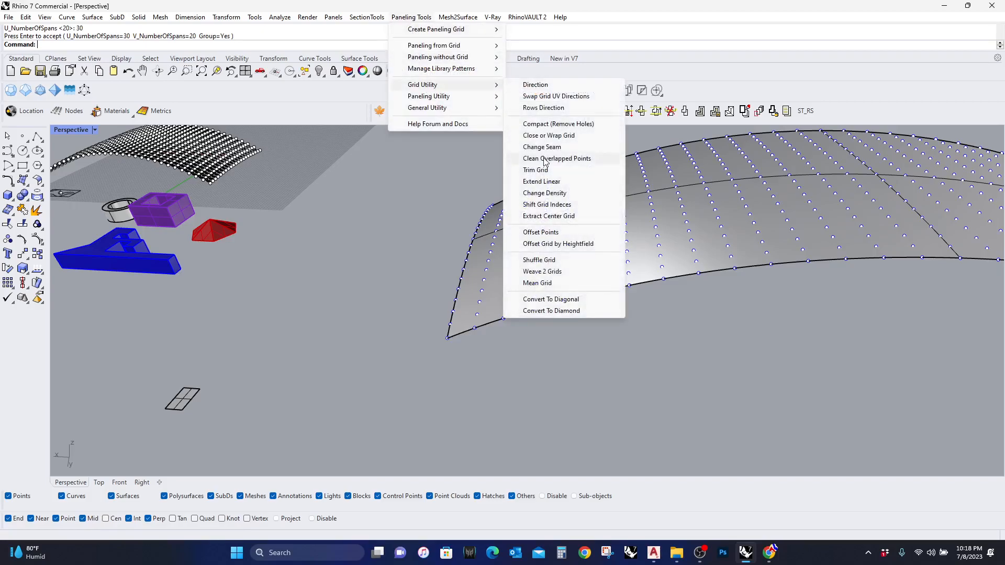
pyautogui.click(544, 232)
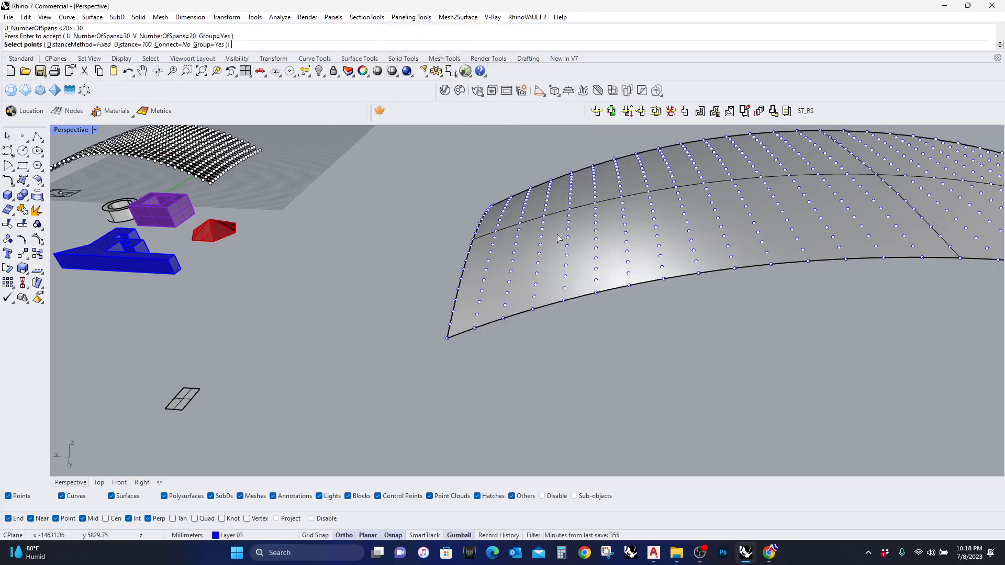
pyautogui.click(501, 319)
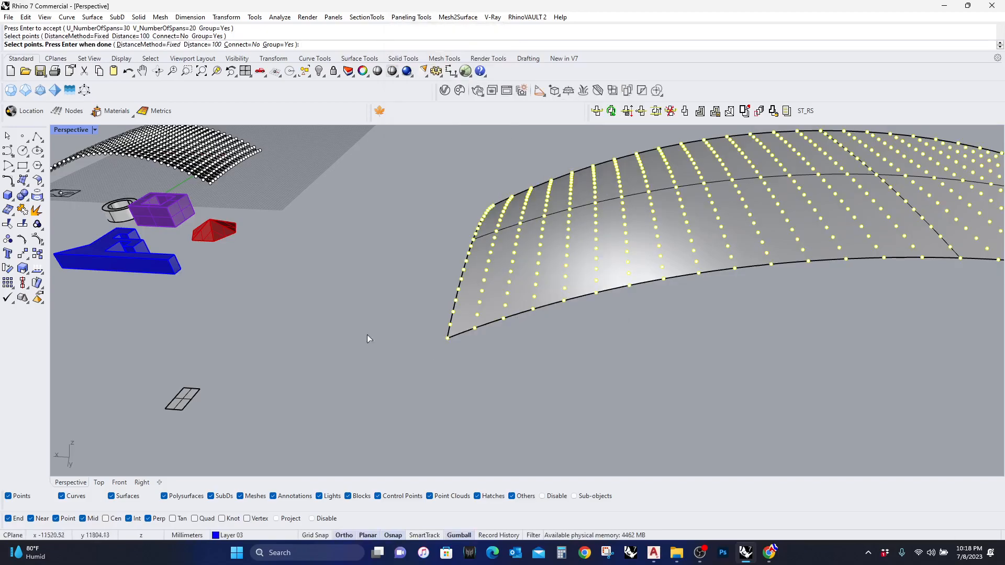
pyautogui.click(205, 45)
pyautogui.write('2')
pyautogui.press('Return')
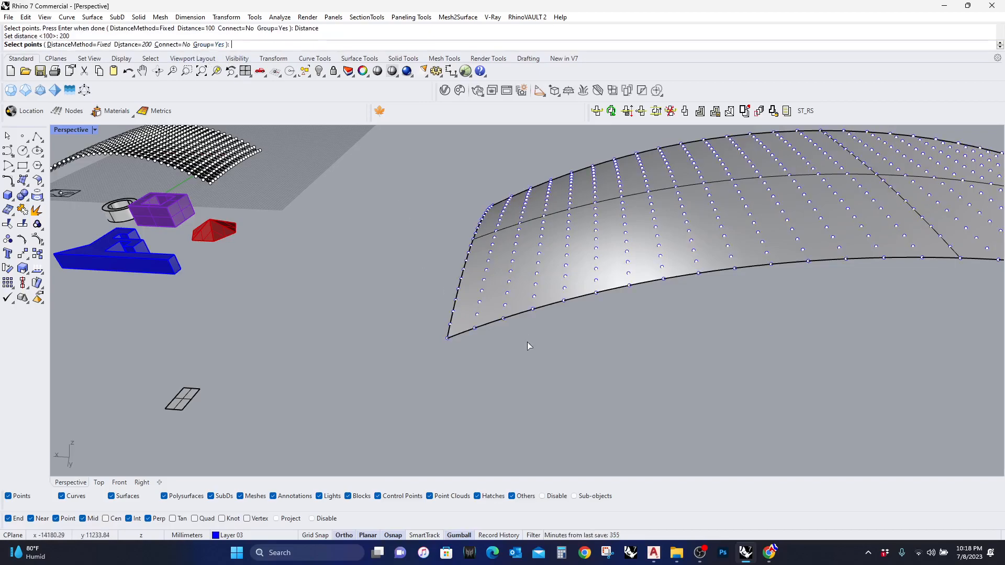
pyautogui.press('Return')
pyautogui.moveTo(516, 335); pyautogui.dragTo(375, 238, button='right')
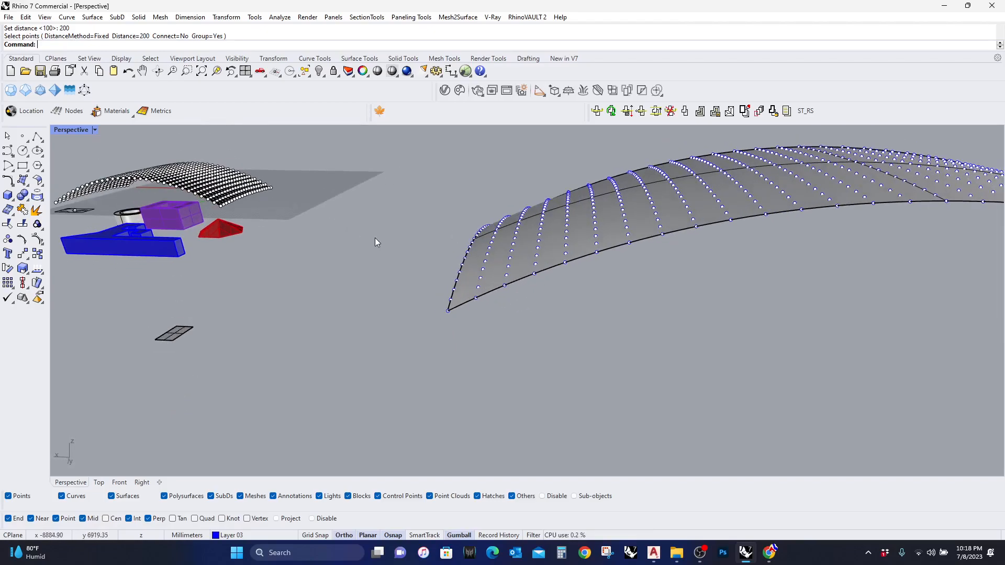
# Offset all the grid points from the large curved surface with Offset Points, using the fixed distance of 200.
pyautogui.click(413, 17)
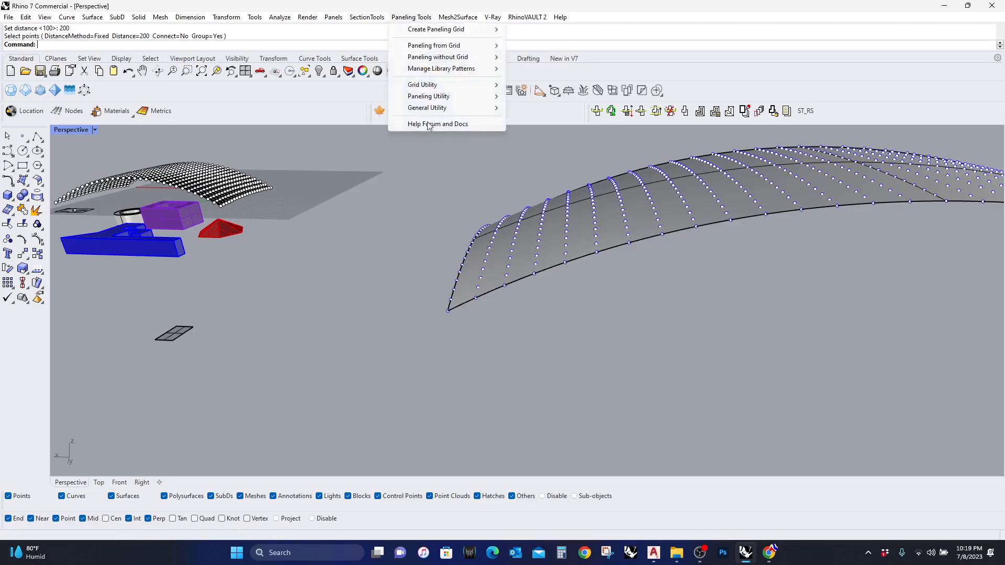
pyautogui.moveTo(432, 100)
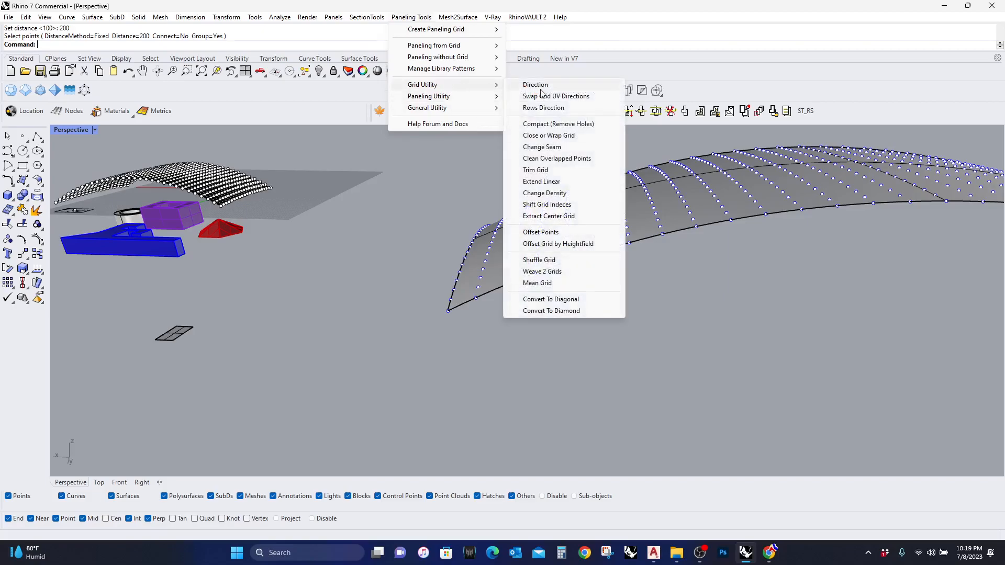
pyautogui.click(544, 231)
pyautogui.hotkey('ctrl', 'a')
pyautogui.press('Return')
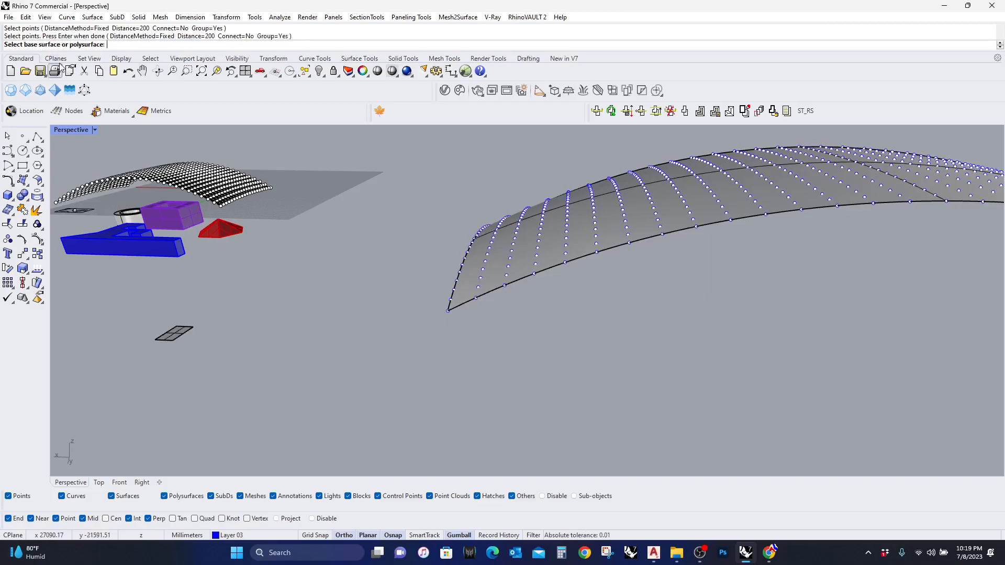
pyautogui.click(522, 281)
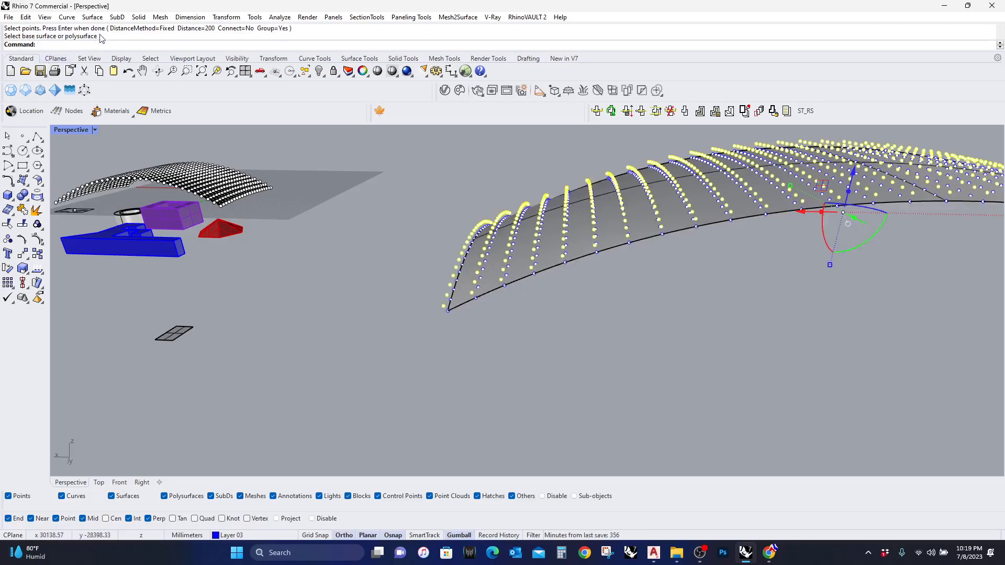
pyautogui.moveTo(510, 310); pyautogui.dragTo(457, 259, button='right')
pyautogui.press('Escape')
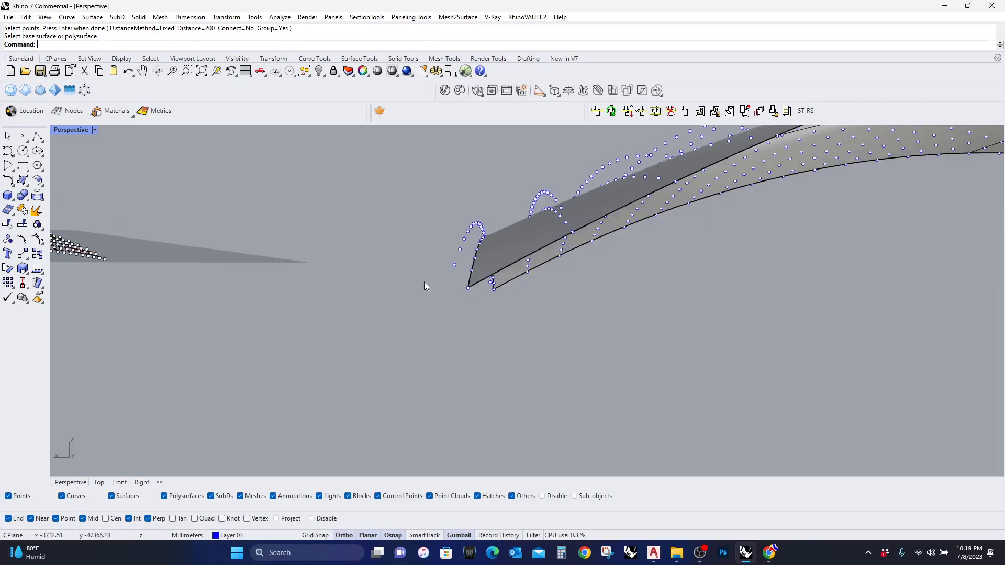
# Draw a polyline from the corner point of the offset grid to the matching corner of the base grid.
pyautogui.click(37, 136)
pyautogui.click(455, 264)
pyautogui.click(468, 287)
pyautogui.press('Return')
# Start Panel Custom 3D Variable with the surface grid as first bounding grid and the offset grid as second.
pyautogui.moveTo(646, 352); pyautogui.dragTo(601, 373, button='right')
pyautogui.scroll(-4, 646, 358)
pyautogui.scroll(-4, 645, 363)
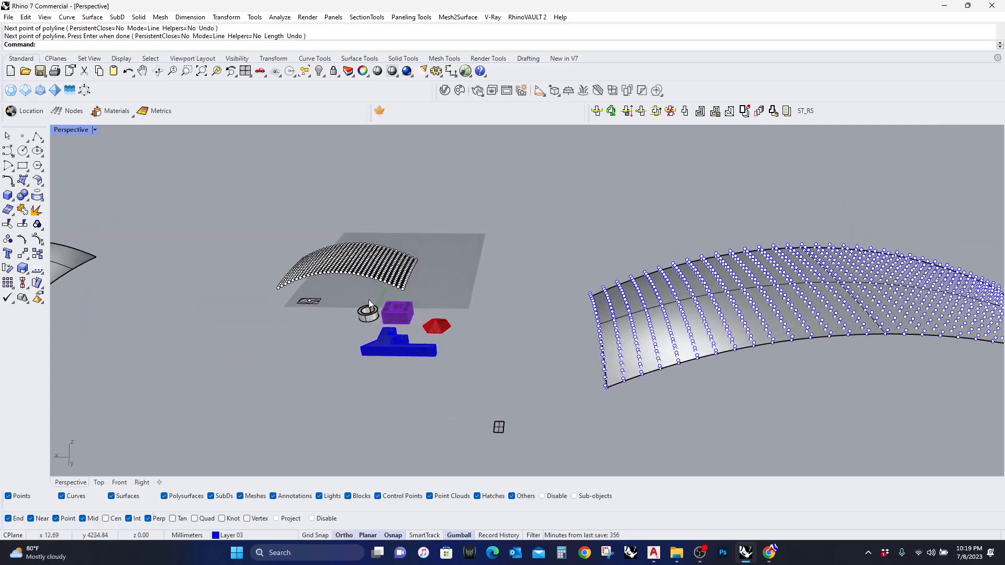
pyautogui.moveTo(743, 327); pyautogui.dragTo(734, 366, button='right')
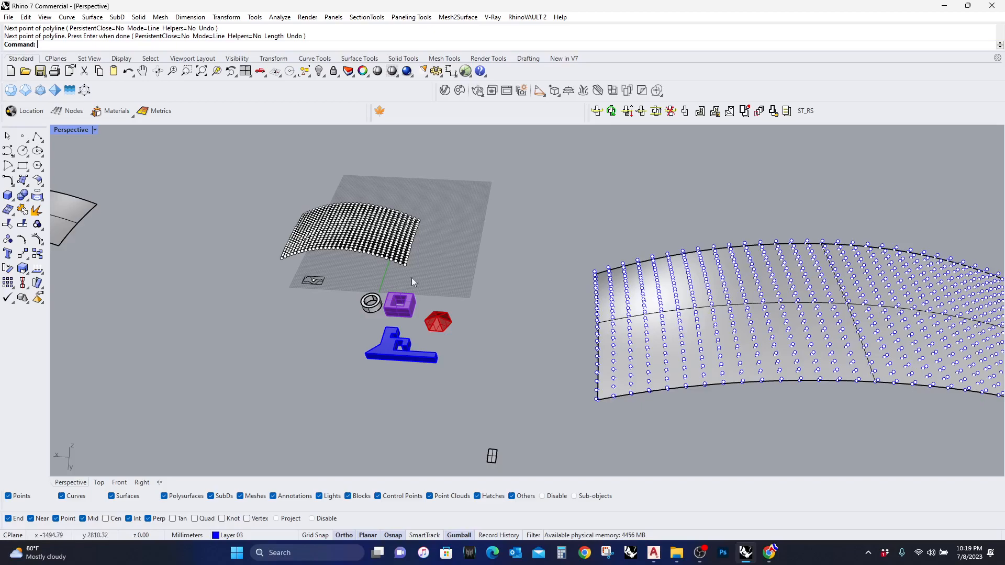
pyautogui.moveTo(391, 287); pyautogui.dragTo(473, 322, button='right')
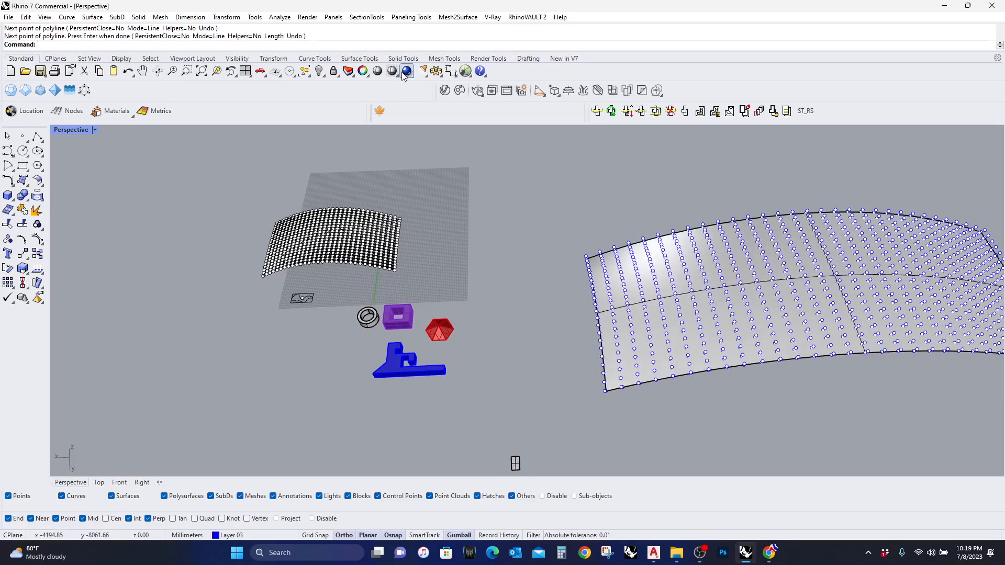
pyautogui.click(414, 17)
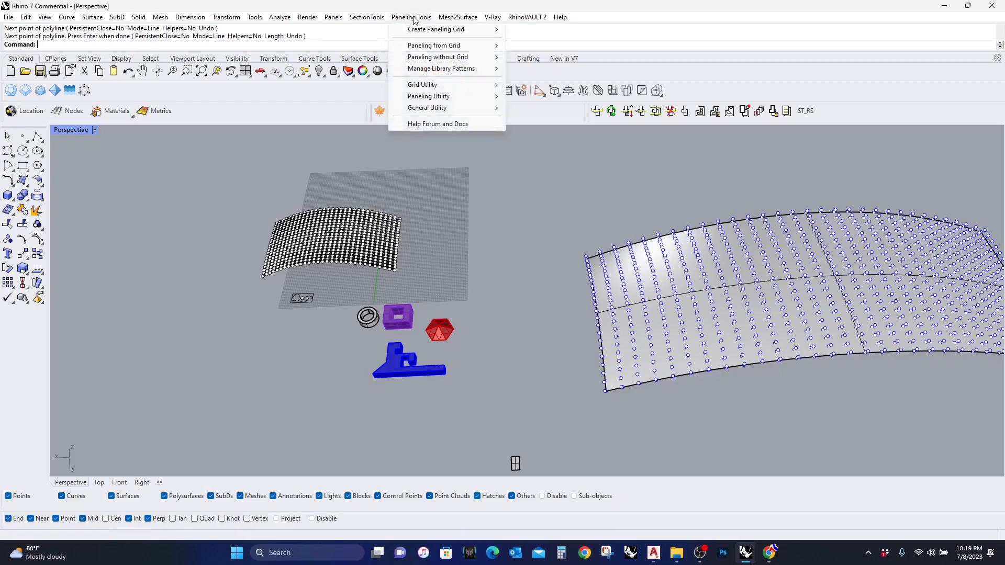
pyautogui.moveTo(425, 46)
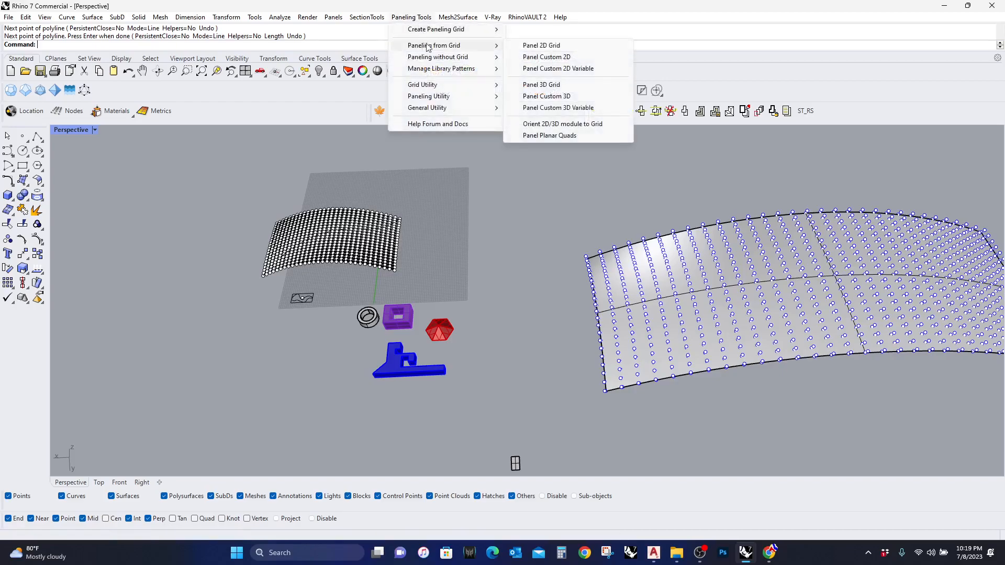
pyautogui.click(559, 108)
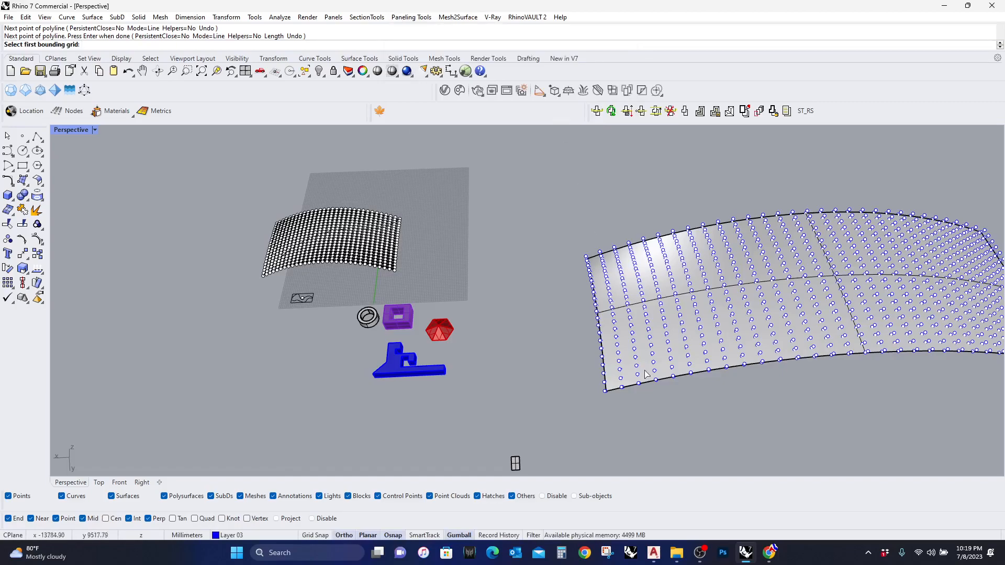
pyautogui.moveTo(629, 333); pyautogui.dragTo(613, 289, button='right')
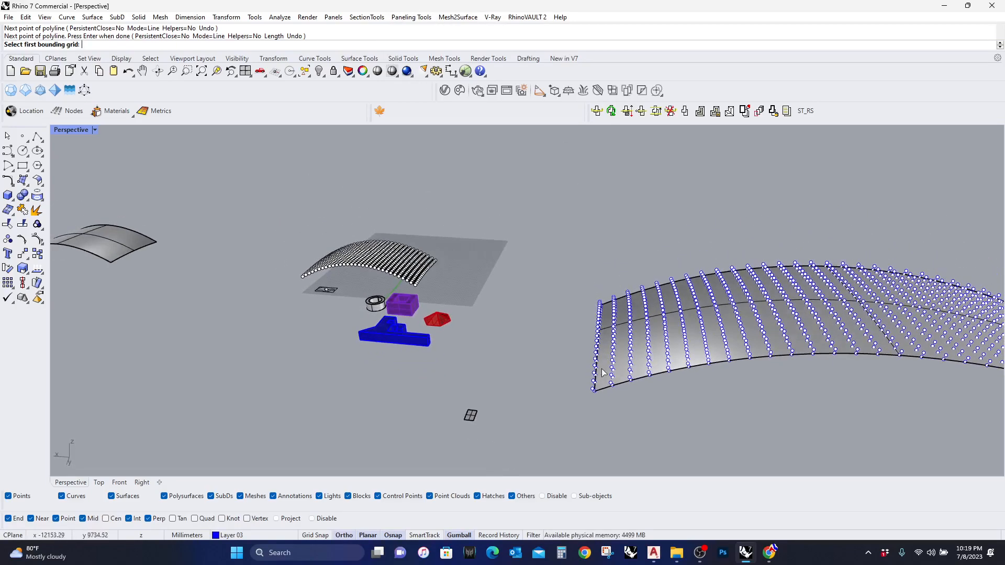
pyautogui.scroll(5, 599, 390)
pyautogui.click(565, 373)
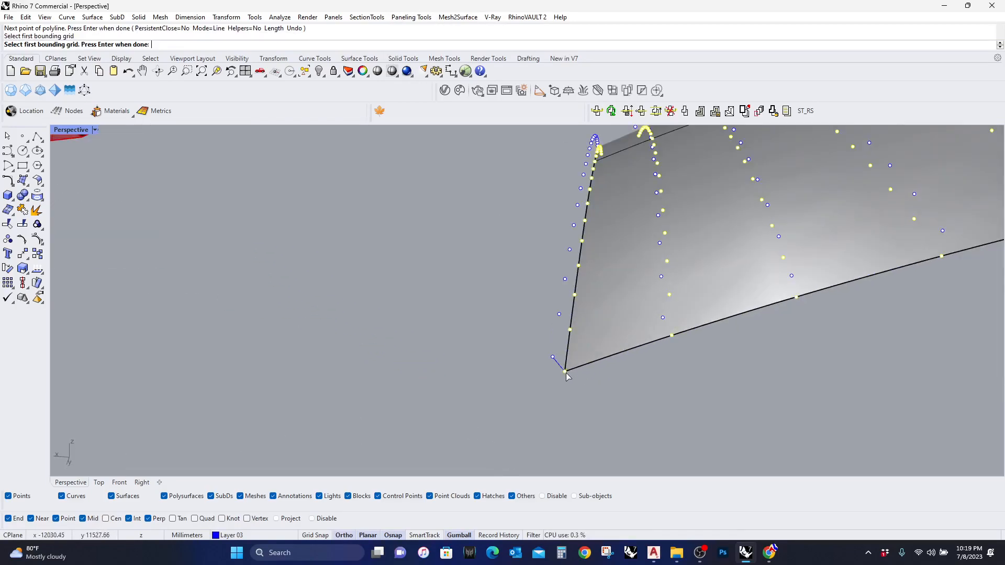
pyautogui.press('Return')
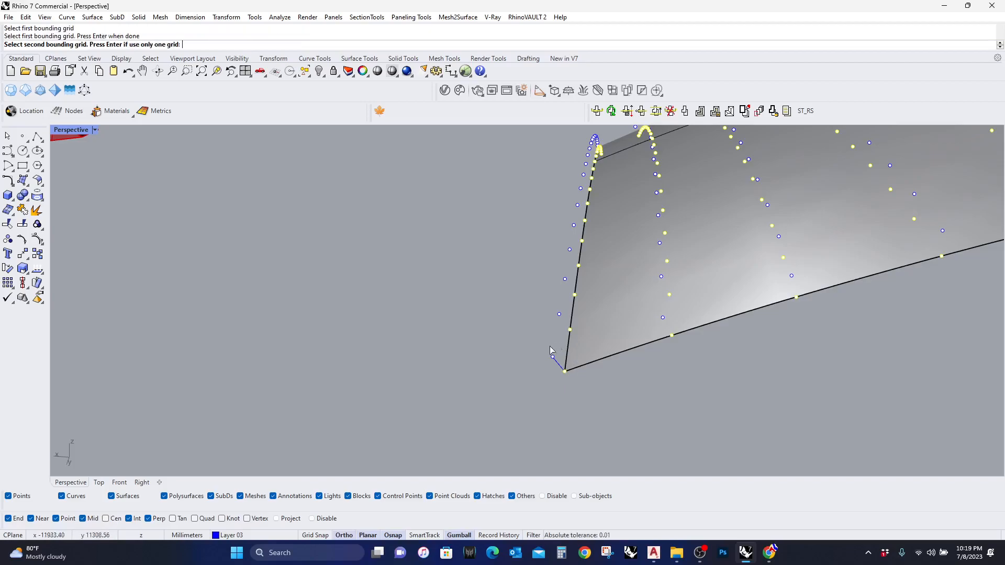
pyautogui.click(553, 359)
pyautogui.press('Return')
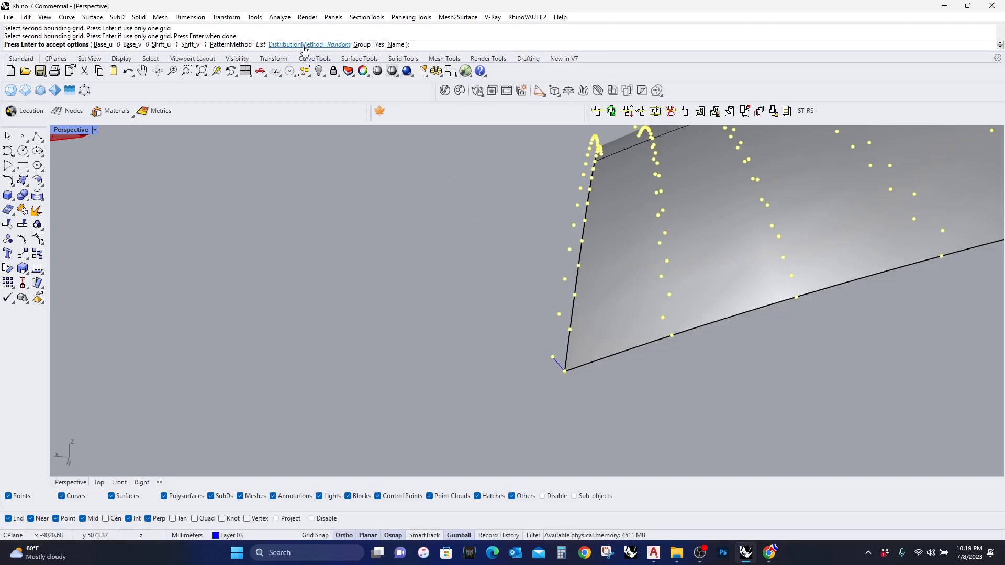
# Choose the Random distribution method and accept the paneling options with the List pattern method.
pyautogui.click(332, 46)
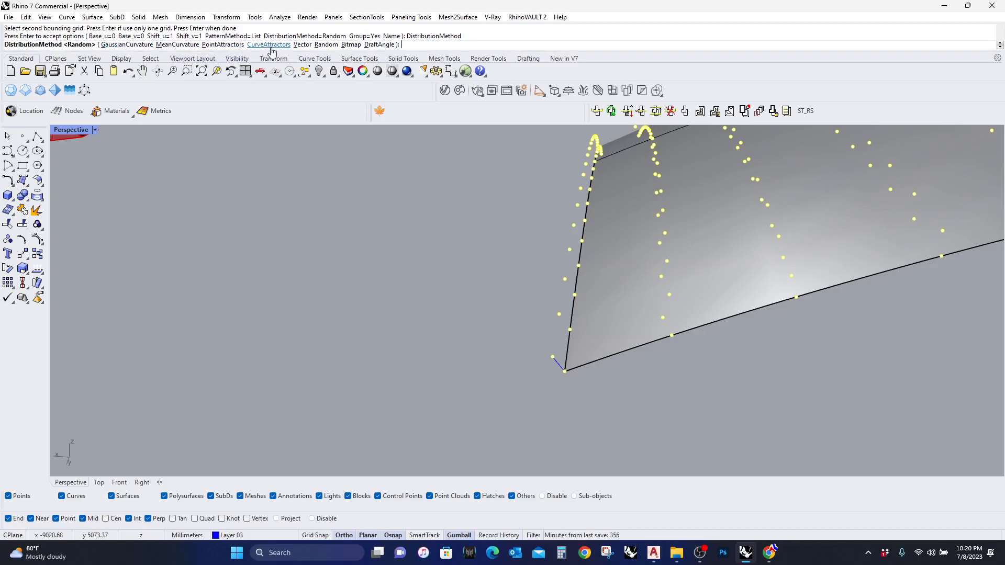
pyautogui.click(327, 45)
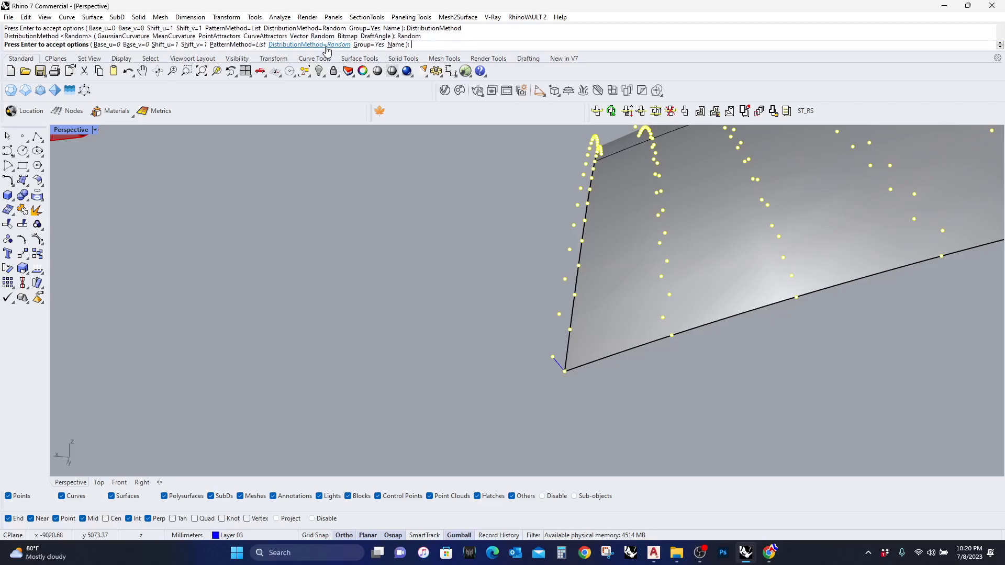
pyautogui.scroll(-5, 459, 345)
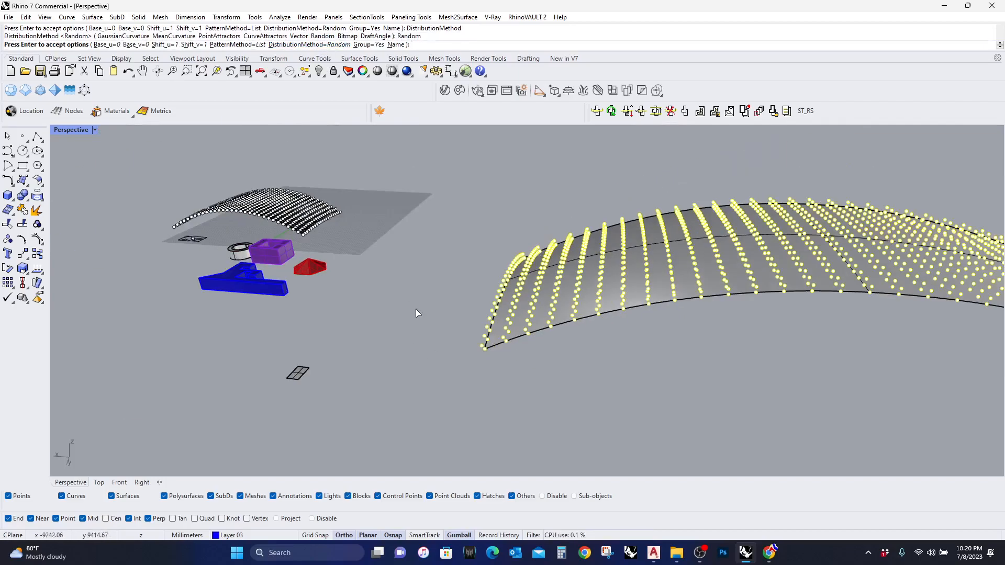
pyautogui.moveTo(416, 308); pyautogui.dragTo(412, 332, button='right')
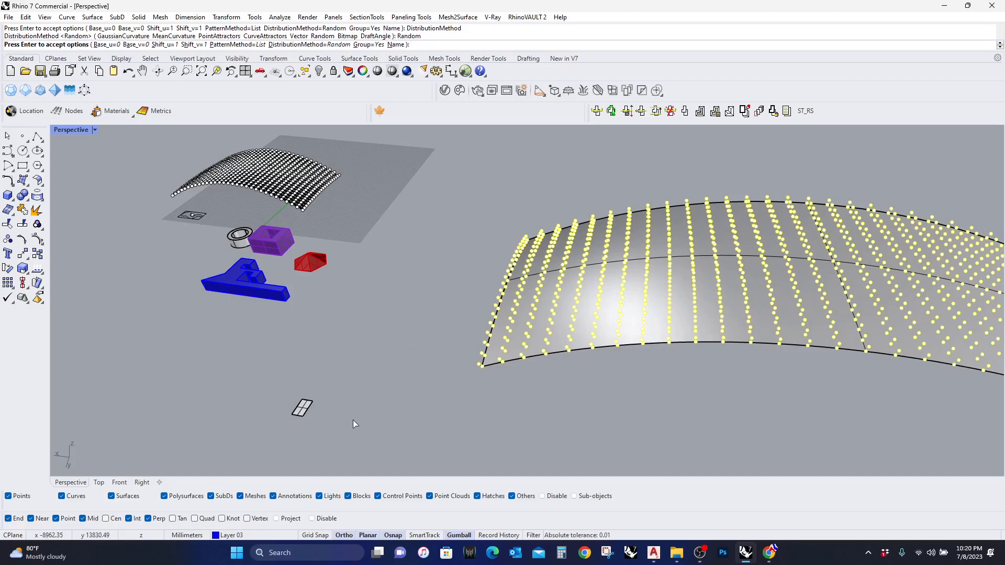
pyautogui.moveTo(309, 340); pyautogui.dragTo(353, 332, button='right')
pyautogui.rightClick(353, 332)
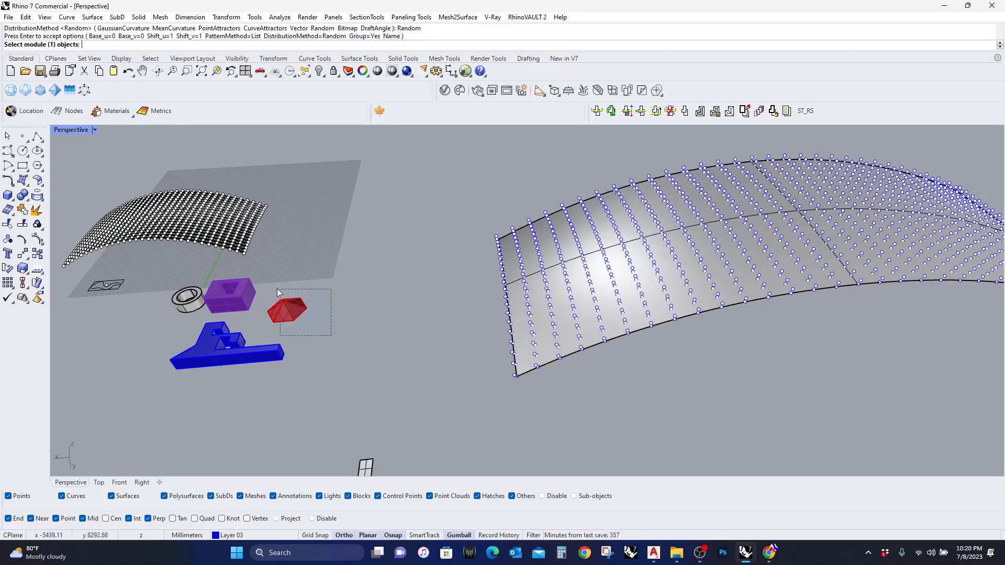
# Assign the red hexagonal module as module 1 and the purple box as module 2, each with its own bounding box.
pyautogui.click(289, 310)
pyautogui.rightClick(265, 282)
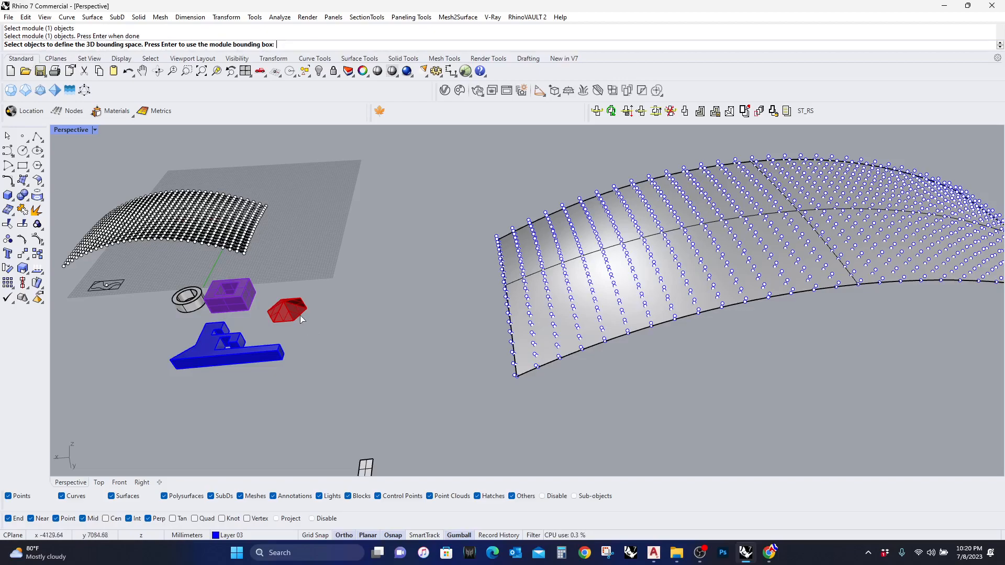
pyautogui.rightClick(315, 312)
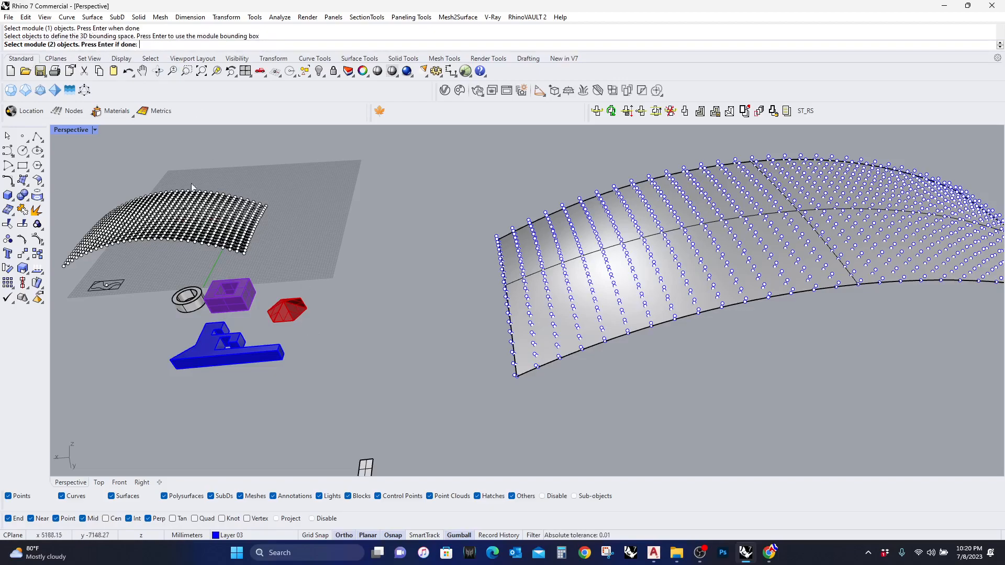
pyautogui.click(242, 303)
pyautogui.rightClick(243, 304)
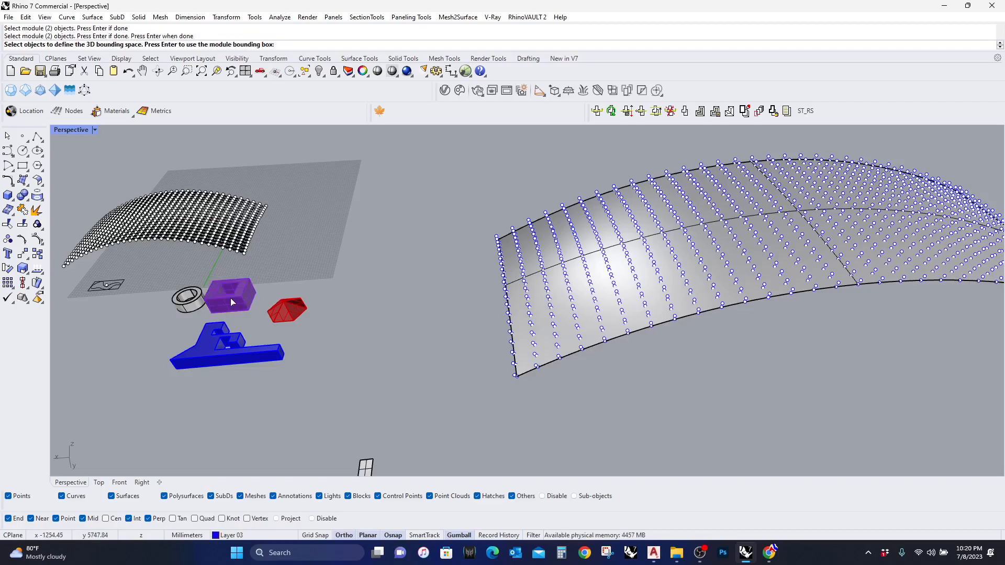
pyautogui.rightClick(231, 302)
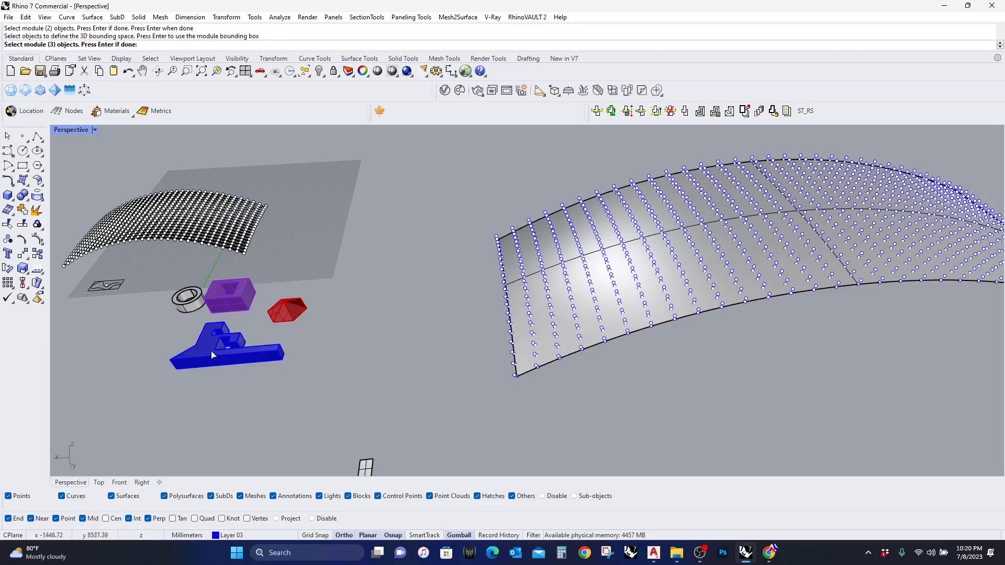
# Assign the ring as module 3 and the blue module as module 4 with their own bounding boxes, and generate the paneling.
pyautogui.click(182, 309)
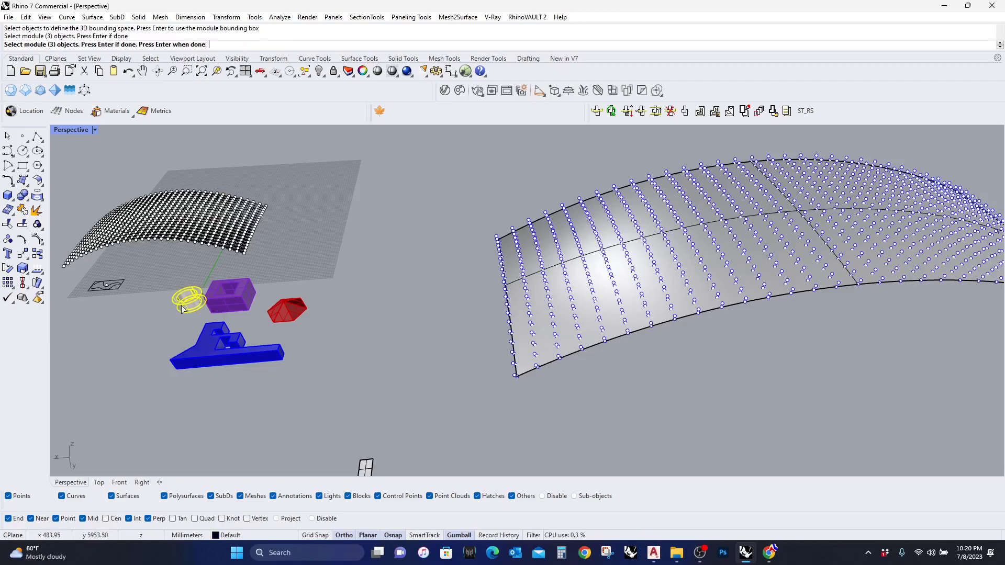
pyautogui.rightClick(182, 309)
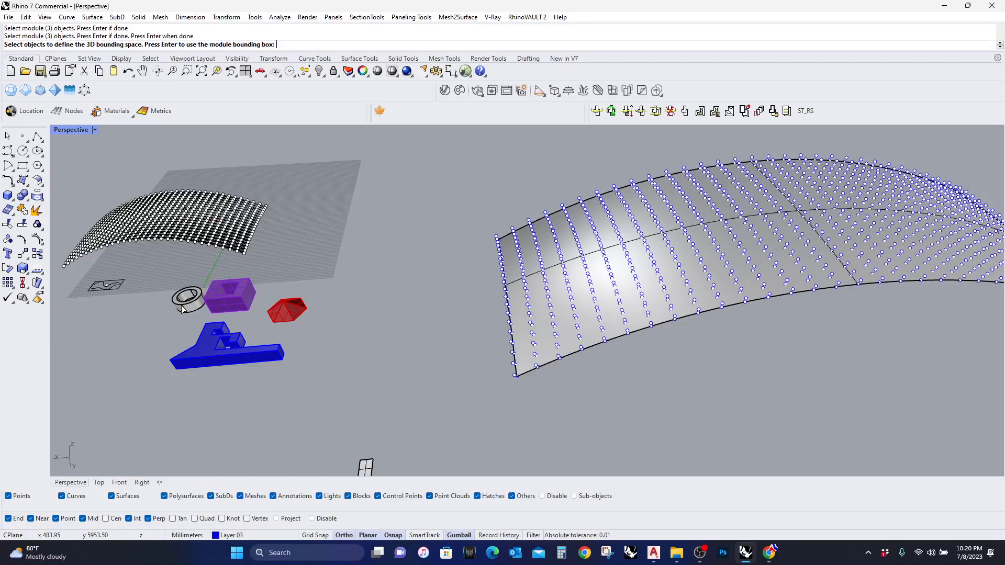
pyautogui.rightClick(182, 310)
pyautogui.click(208, 358)
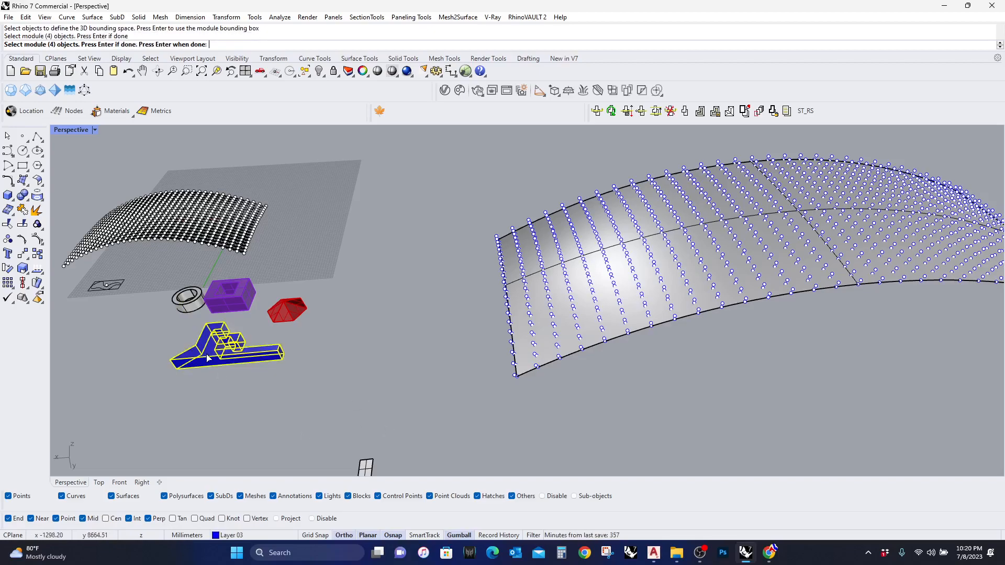
pyautogui.rightClick(208, 357)
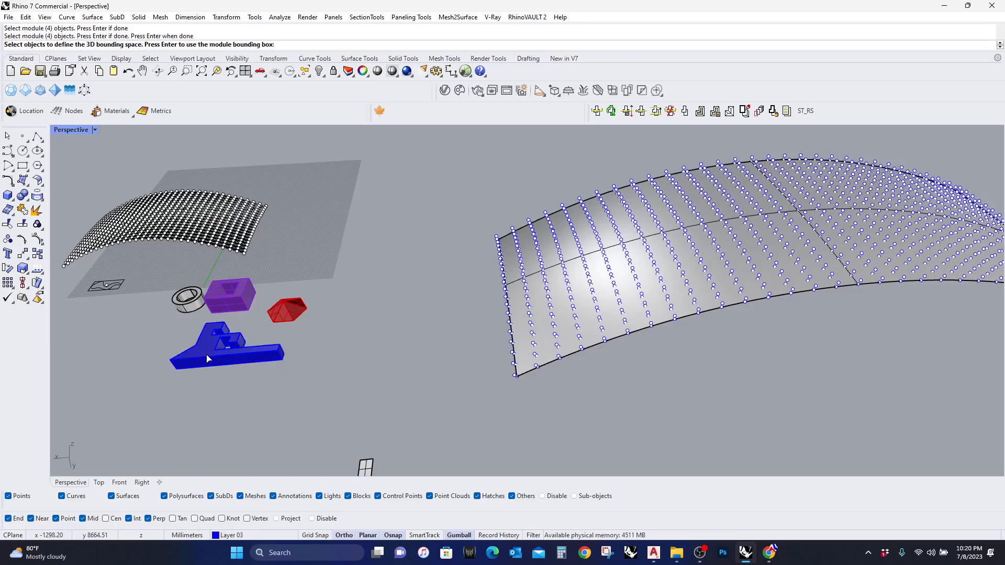
pyautogui.rightClick(207, 358)
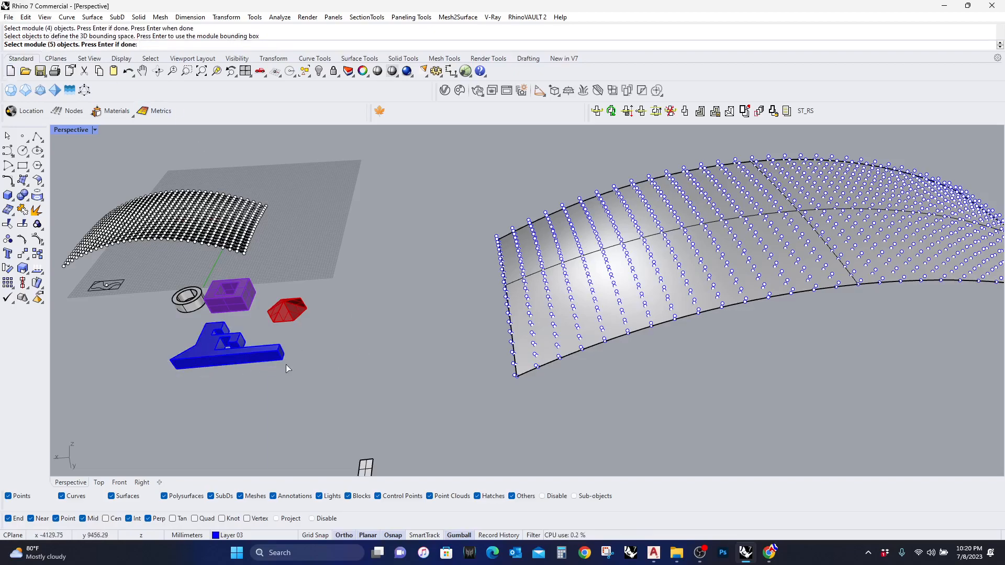
pyautogui.click(242, 374)
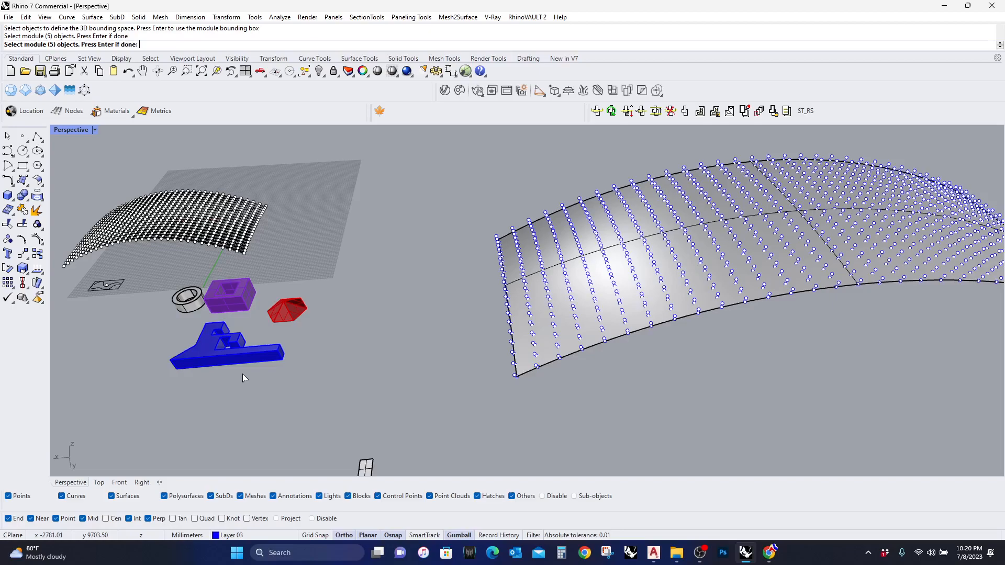
pyautogui.press('Return')
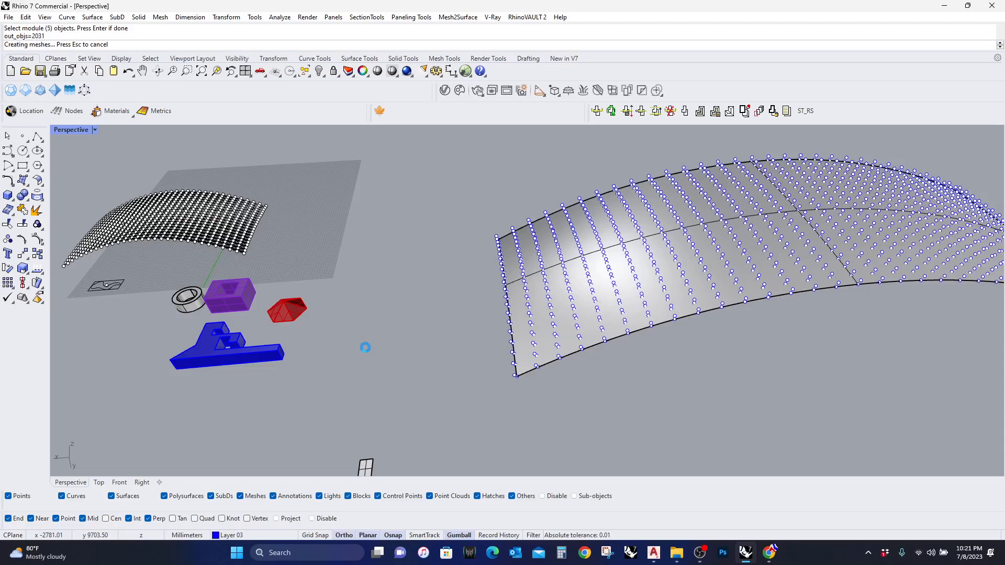
# Hide the large curved base surface beneath the paneled modules.
pyautogui.moveTo(501, 279); pyautogui.dragTo(777, 362, button='right')
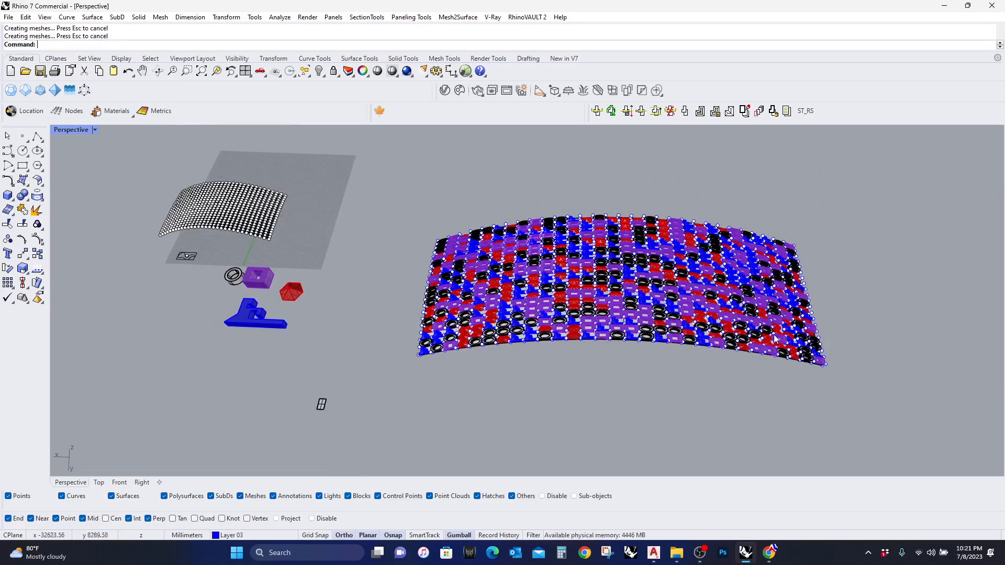
pyautogui.scroll(10, 650, 328)
pyautogui.click(650, 328)
pyautogui.middleClick(651, 329)
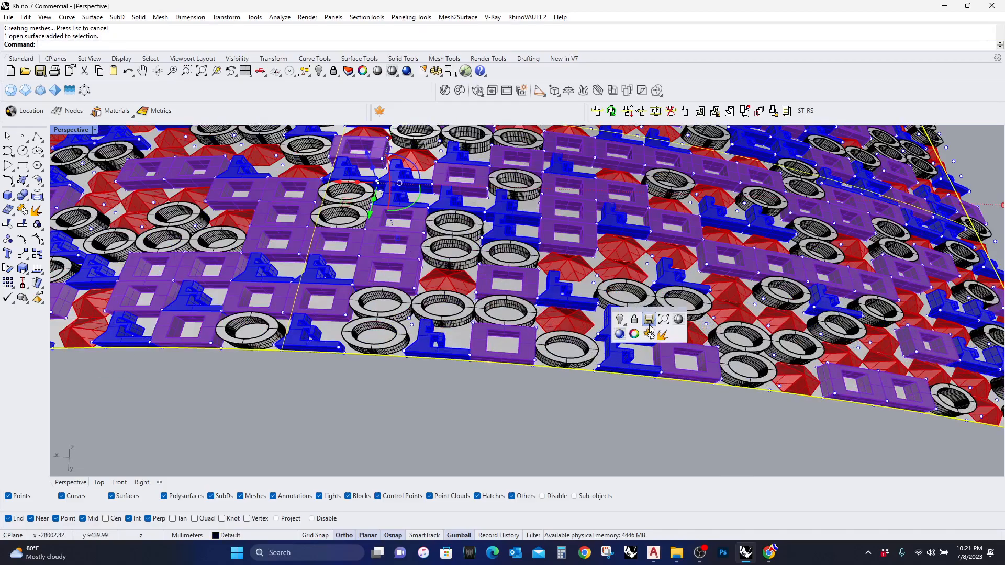
pyautogui.click(628, 320)
# Examine the paneled modules up close from several angles, including the underside.
pyautogui.scroll(-5, 577, 368)
pyautogui.moveTo(577, 368)
pyautogui.mouseDown(button='right')
pyautogui.moveTo(422, 377)
pyautogui.moveTo(511, 291)
pyautogui.moveTo(568, 270)
pyautogui.moveTo(541, 203)
pyautogui.moveTo(465, 343)
pyautogui.mouseUp(button='right')
pyautogui.scroll(6, 542, 203)
pyautogui.moveTo(586, 326)
pyautogui.mouseDown(button='right')
pyautogui.moveTo(446, 408)
pyautogui.moveTo(464, 345)
pyautogui.moveTo(398, 320)
pyautogui.moveTo(461, 373)
pyautogui.moveTo(510, 341)
pyautogui.moveTo(473, 330)
pyautogui.moveTo(417, 281)
pyautogui.mouseUp(button='right')
pyautogui.moveTo(455, 356); pyautogui.dragTo(479, 323, button='right')
pyautogui.moveTo(481, 358); pyautogui.dragTo(404, 327, button='right')
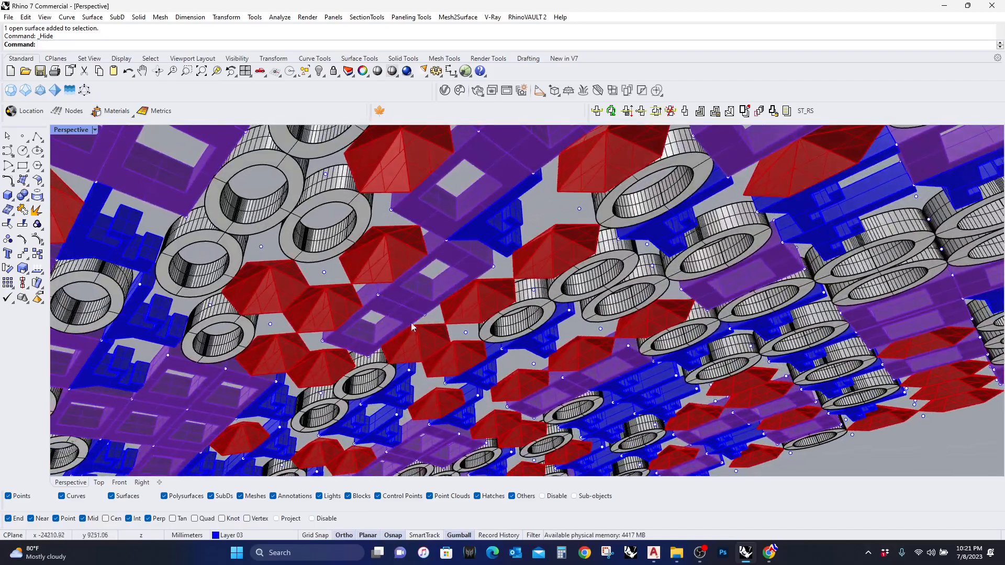